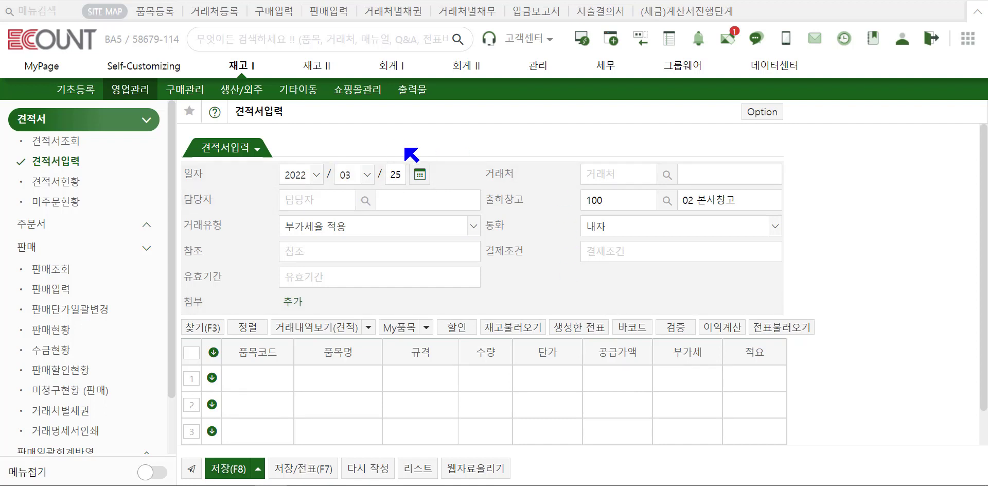
{"action": "left_click", "coordinate": [609, 174]}
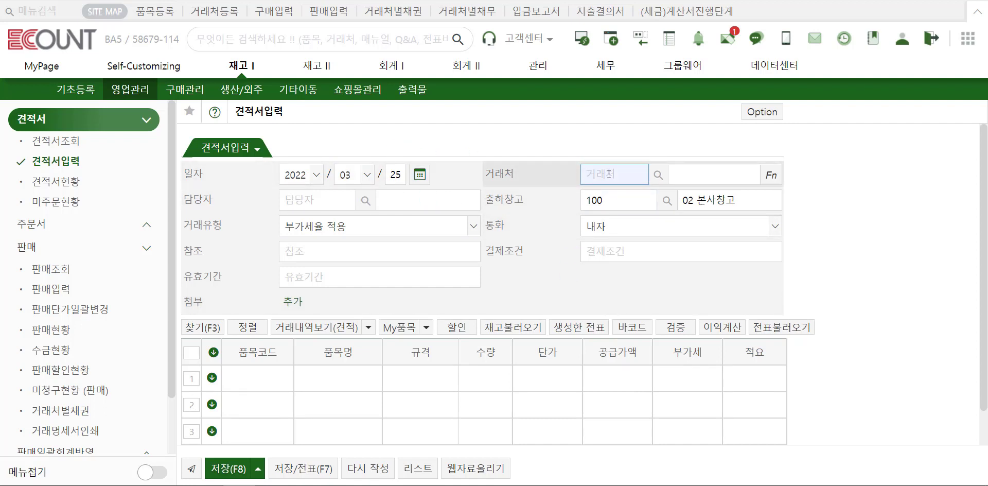
{"action": "key", "text": "Return"}
{"action": "key", "text": "Return"}
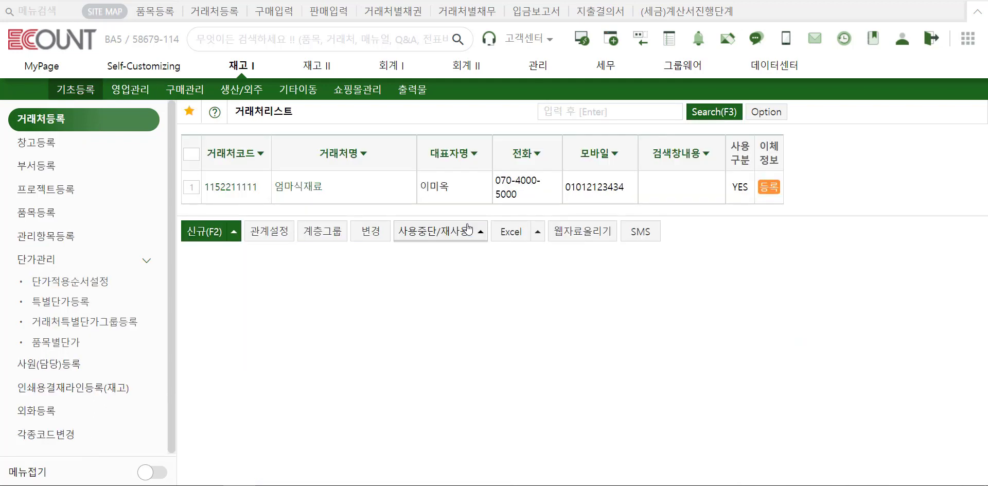
Open 엄마식재료's customer registration record and view its 여신/단가 credit and price settings.
{"action": "left_click", "coordinate": [469, 228]}
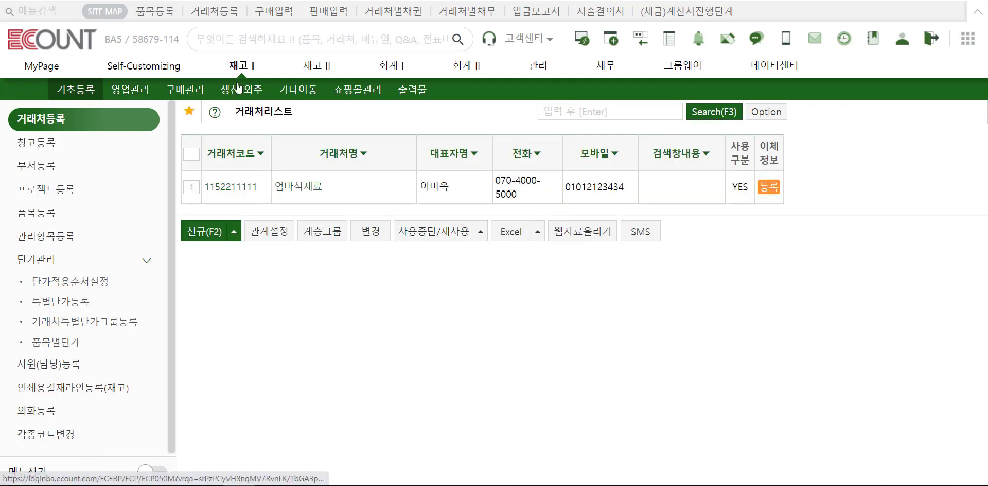
{"action": "mouse_move", "coordinate": [138, 126]}
{"action": "left_click", "coordinate": [303, 186]}
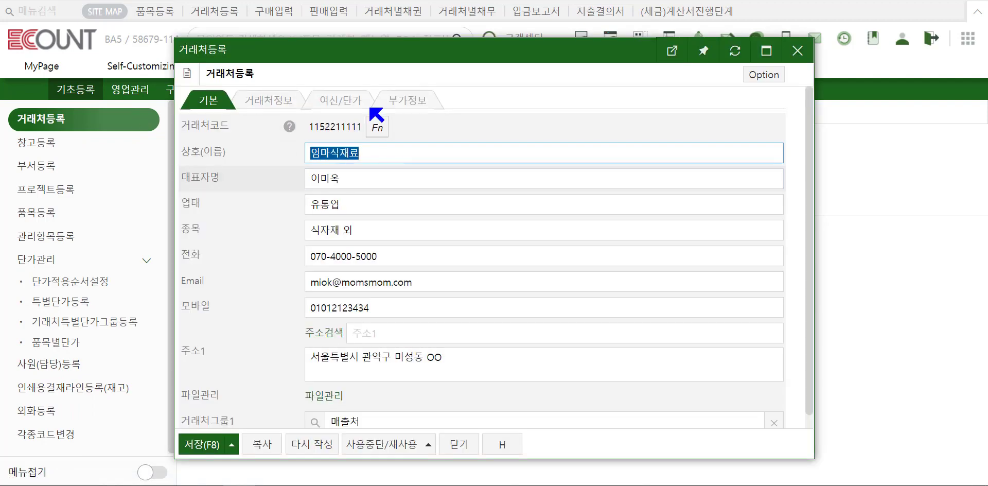
{"action": "left_click", "coordinate": [372, 106]}
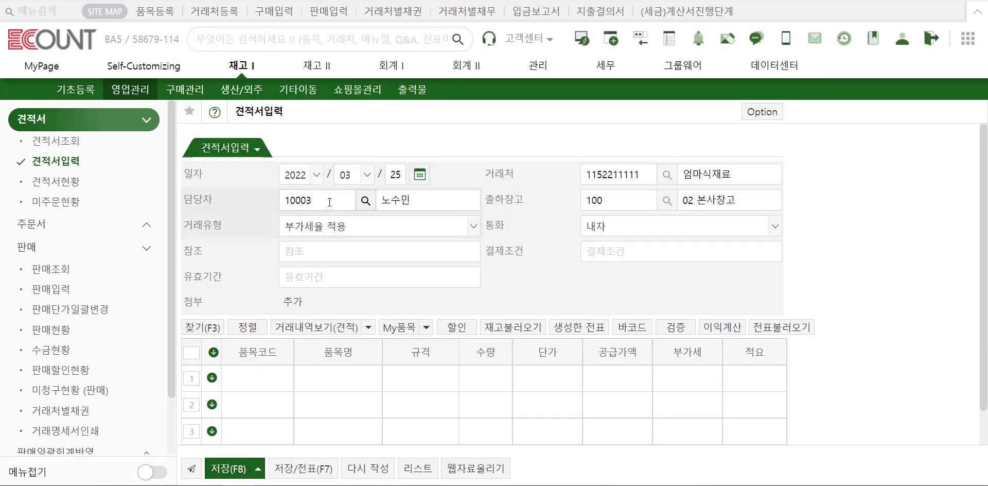
Change the quotation's person in charge to the employee with code 00003.
{"action": "left_click", "coordinate": [330, 202]}
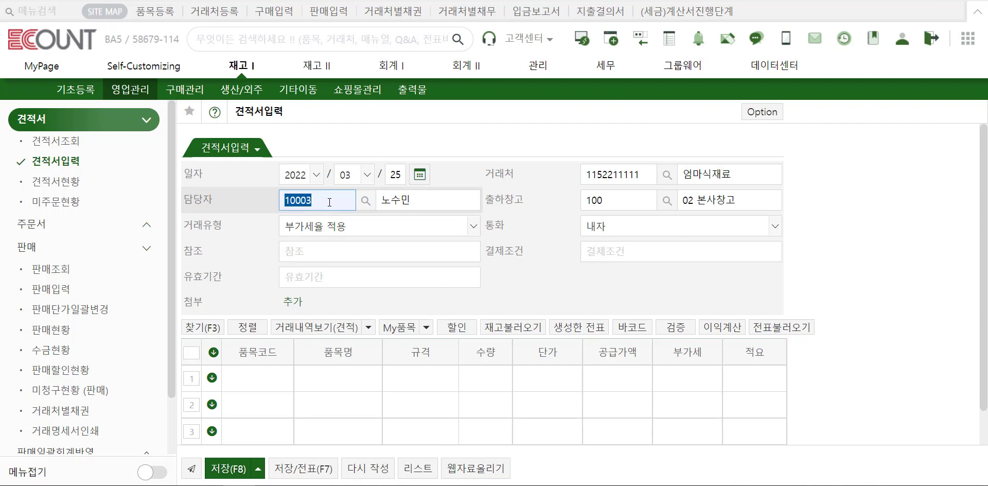
{"action": "key", "text": "Return"}
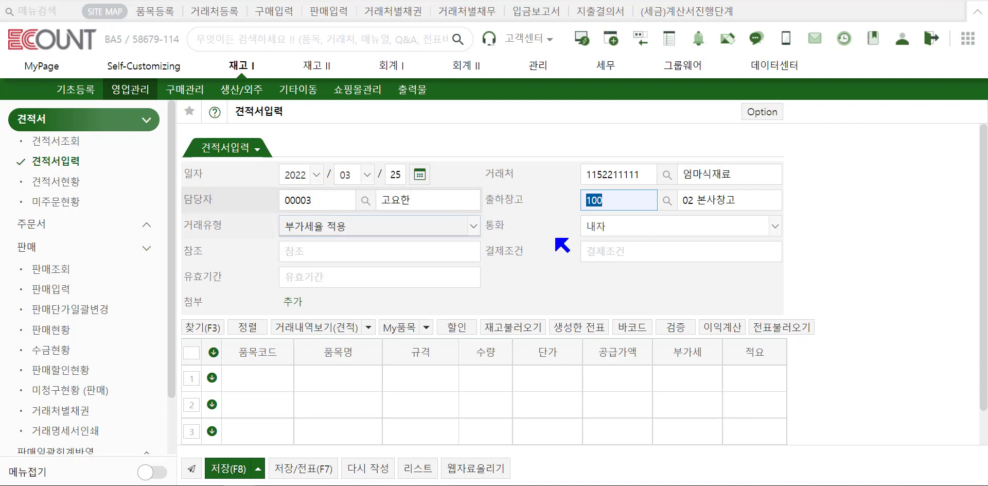
Bring up the customer's extra lookup choices and close them without selecting anything.
{"action": "left_click", "coordinate": [713, 175]}
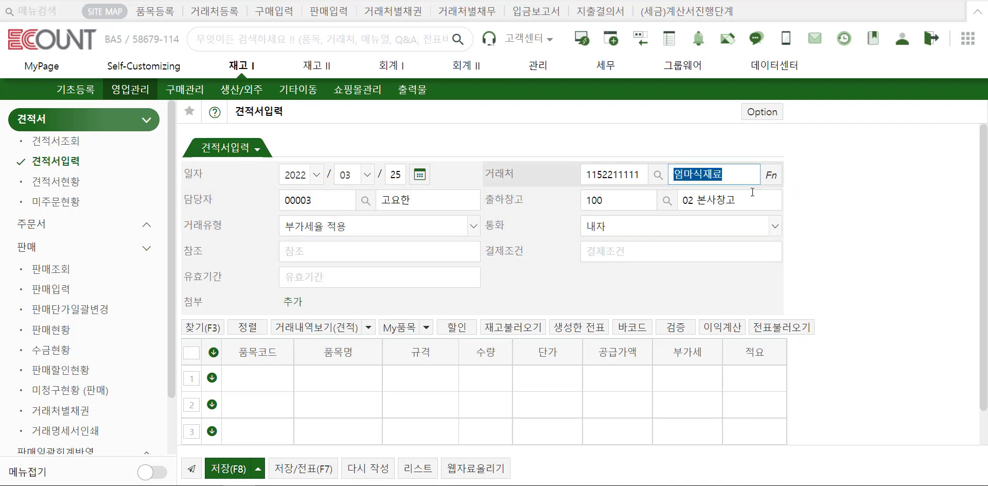
{"action": "left_click", "coordinate": [771, 181]}
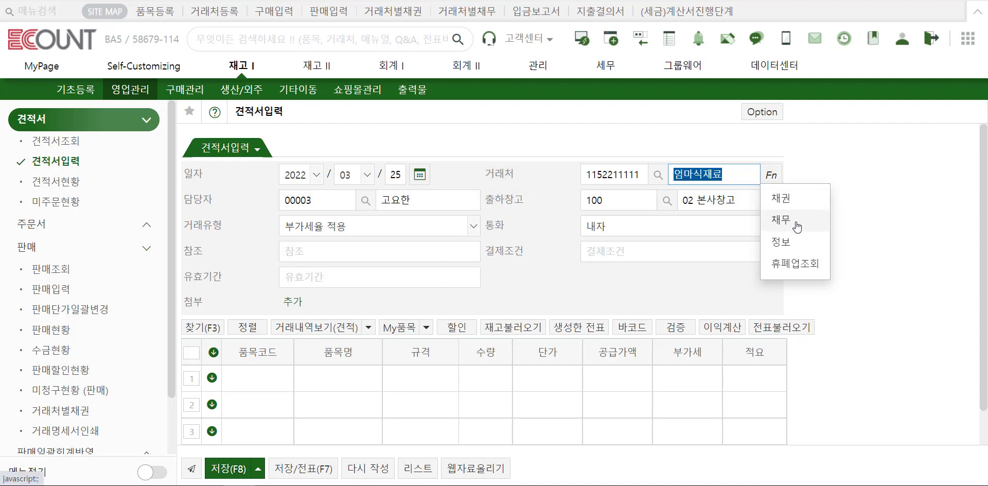
{"action": "left_click", "coordinate": [806, 272]}
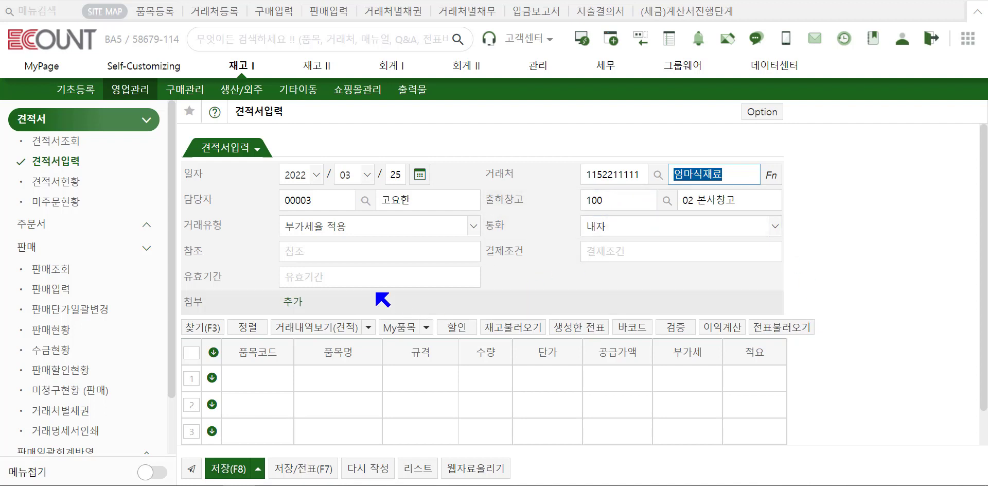
{"action": "left_click", "coordinate": [336, 234]}
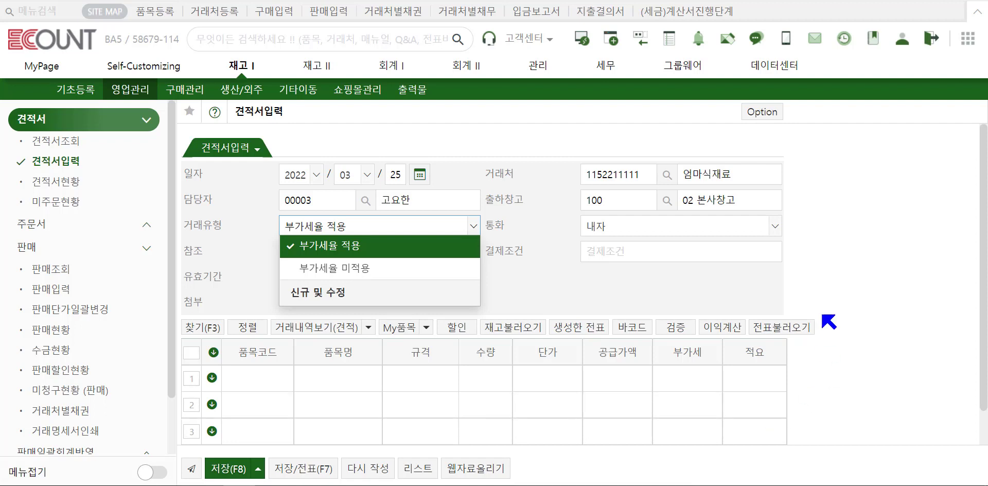
{"action": "left_click", "coordinate": [813, 285]}
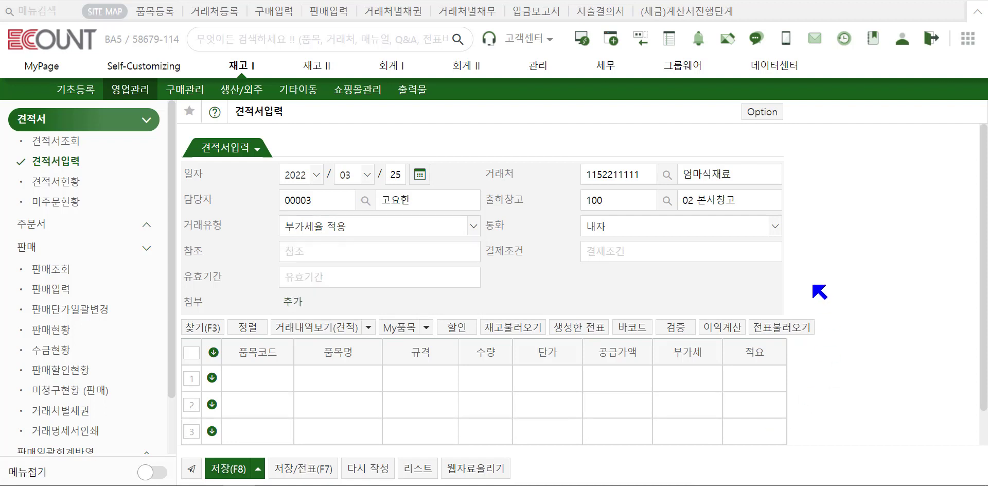
{"action": "left_click", "coordinate": [738, 231]}
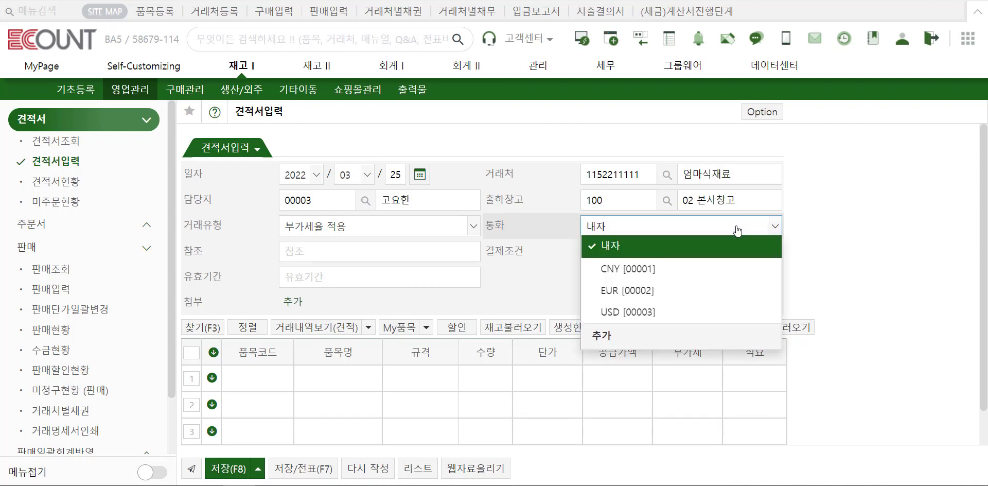
{"action": "left_click", "coordinate": [709, 341]}
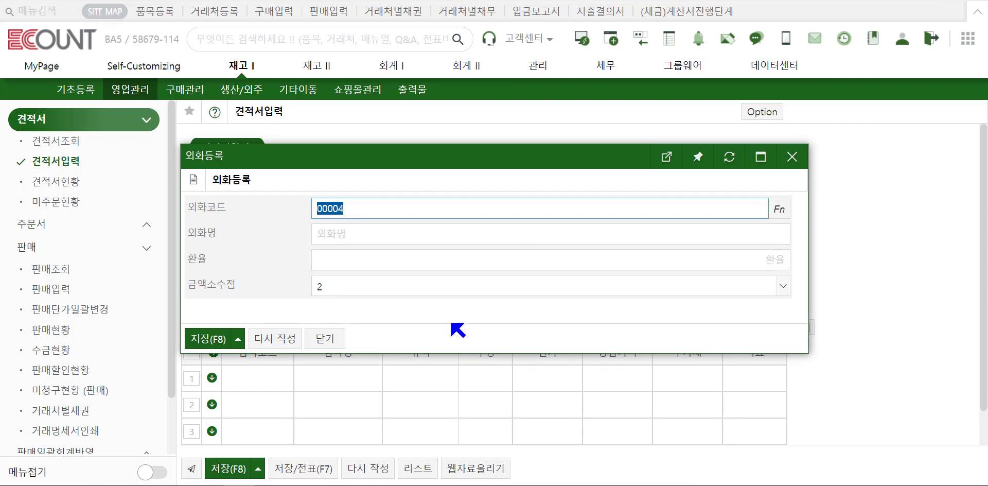
{"action": "left_click", "coordinate": [319, 337]}
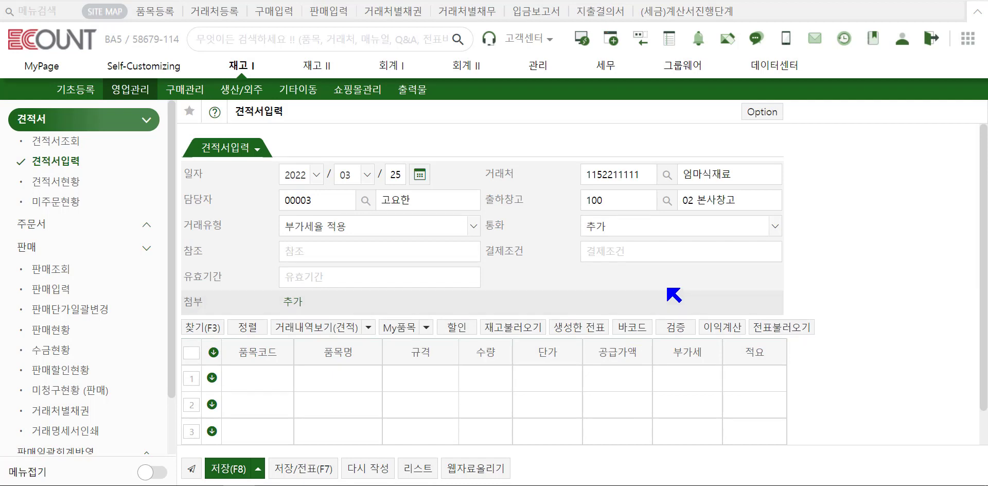
{"action": "left_click", "coordinate": [674, 227]}
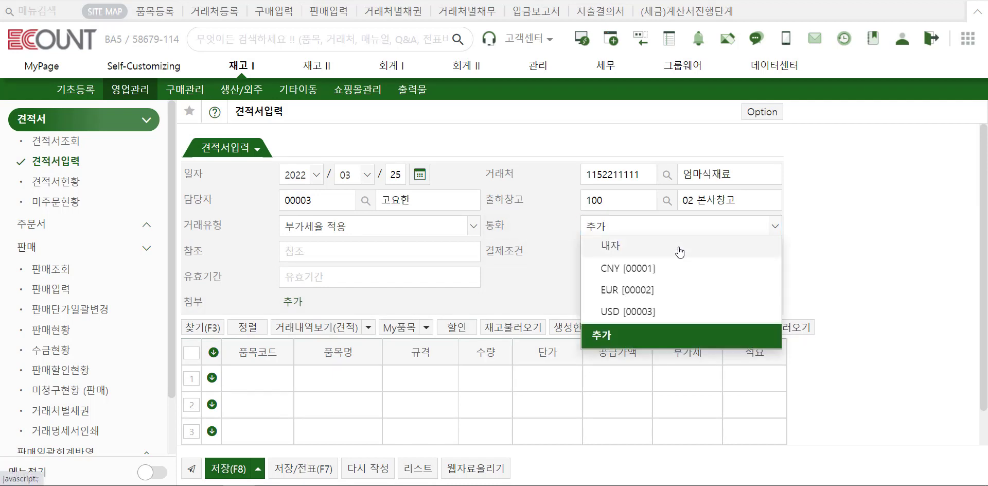
{"action": "left_click", "coordinate": [680, 251]}
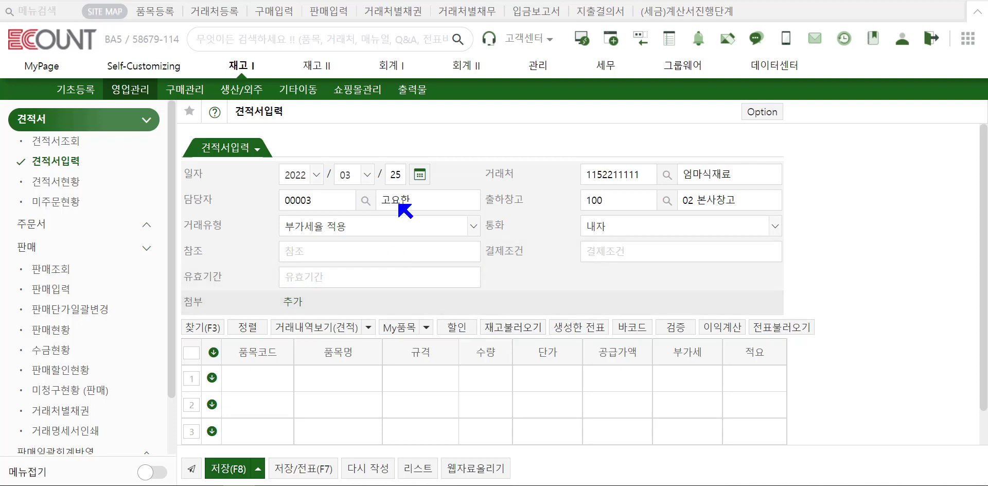
{"action": "left_click", "coordinate": [432, 327]}
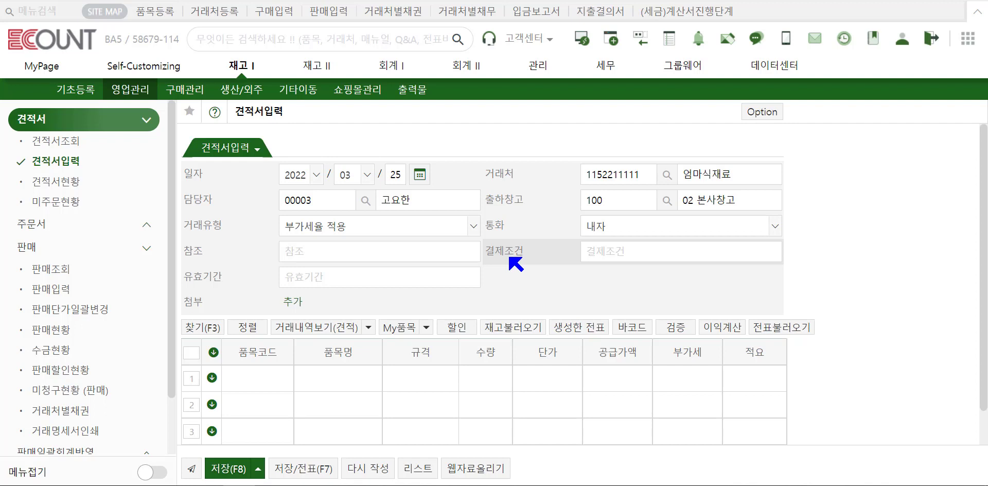
Add the 장문형식1 long-text field beside 결제조건 in the quotation form's layout settings.
{"action": "left_click", "coordinate": [761, 112]}
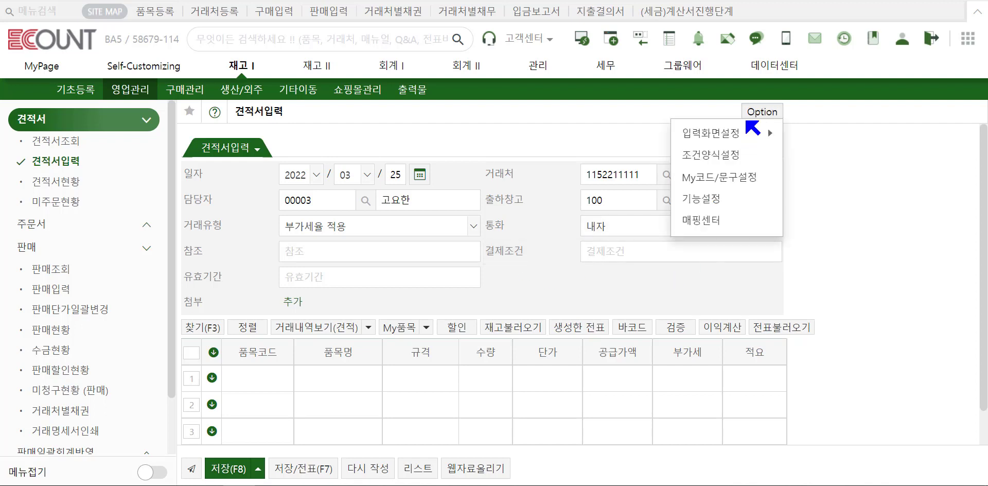
{"action": "mouse_move", "coordinate": [747, 135]}
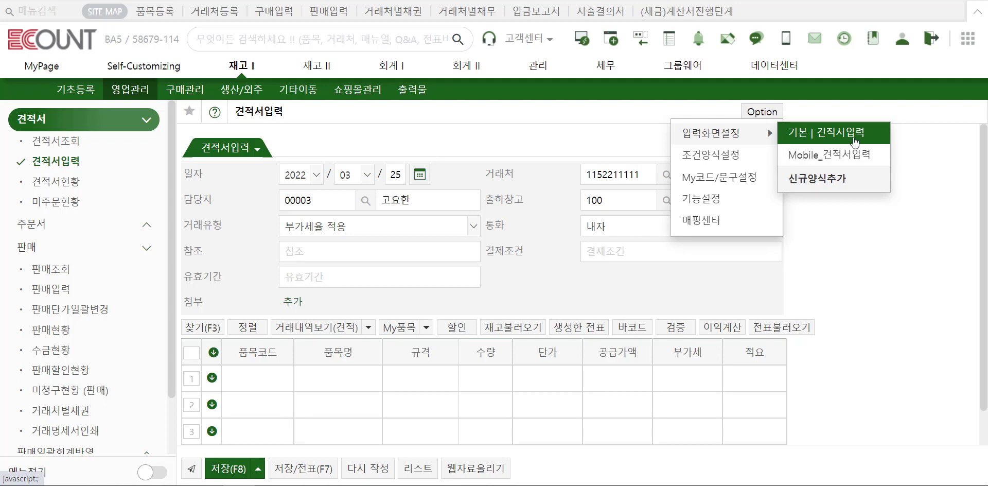
{"action": "left_click", "coordinate": [854, 142]}
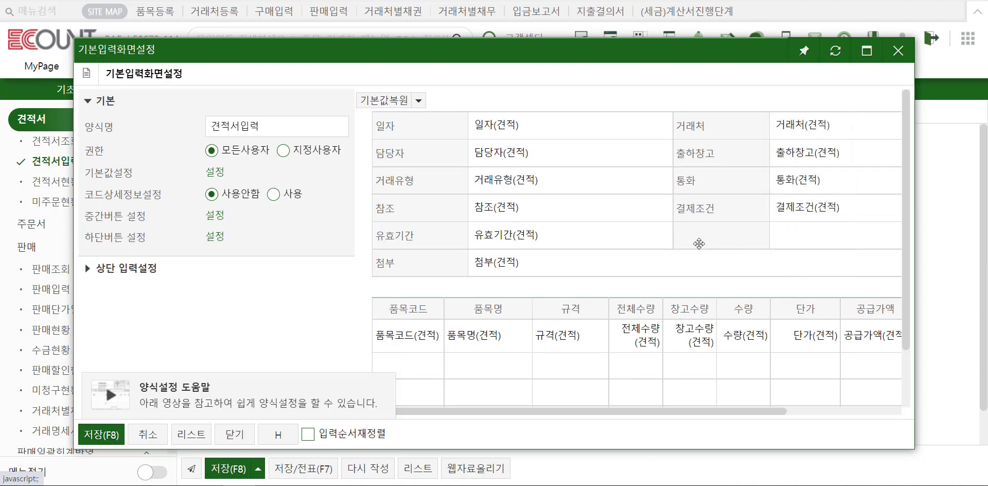
{"action": "mouse_move", "coordinate": [696, 216]}
{"action": "left_click", "coordinate": [802, 217]}
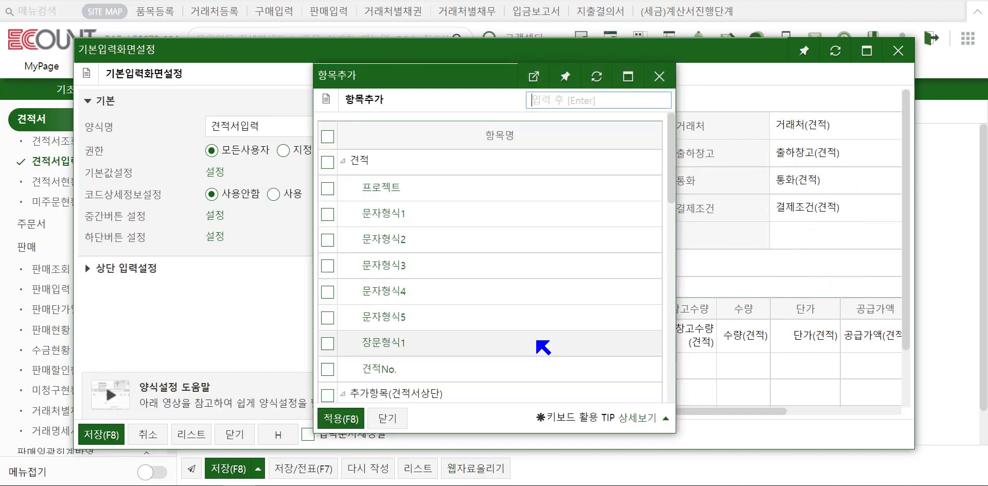
{"action": "scroll", "coordinate": [543, 348], "scroll_direction": "down", "scroll_amount": 3}
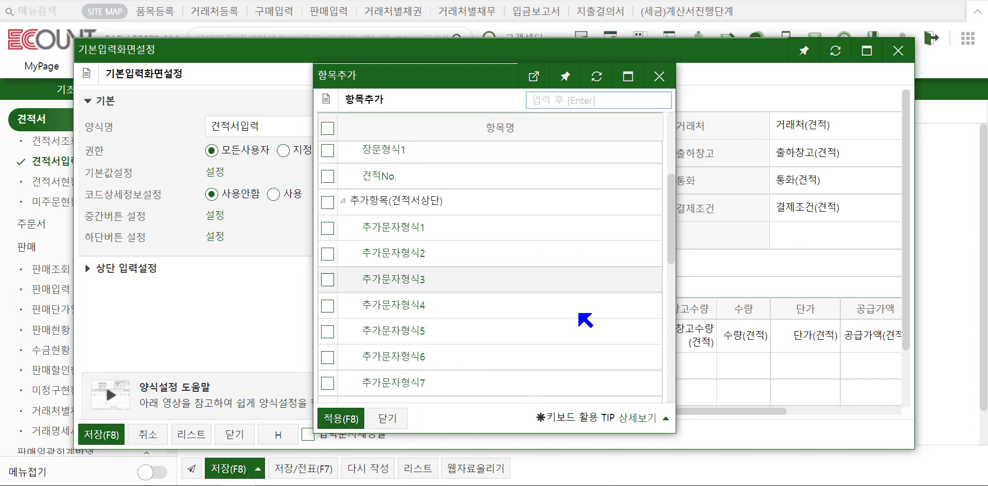
{"action": "scroll", "coordinate": [532, 355], "scroll_direction": "up", "scroll_amount": 3}
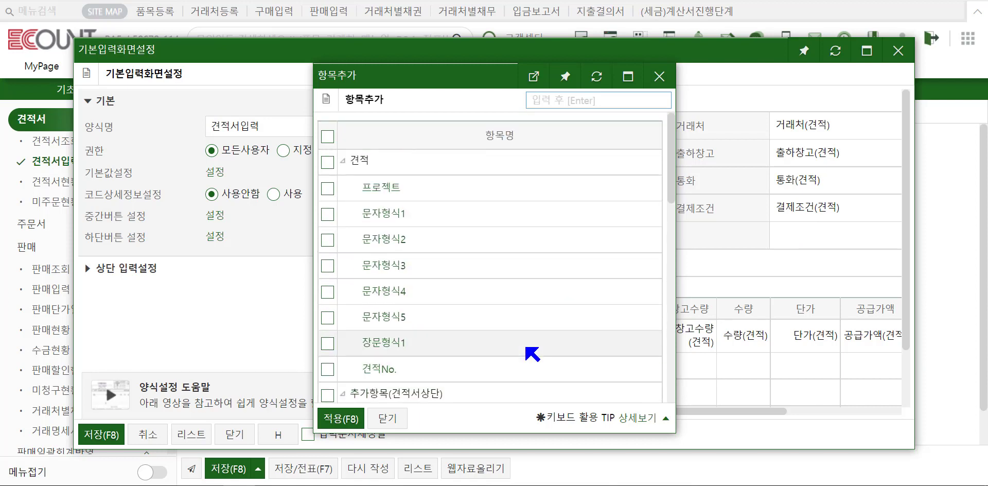
{"action": "left_click", "coordinate": [383, 343]}
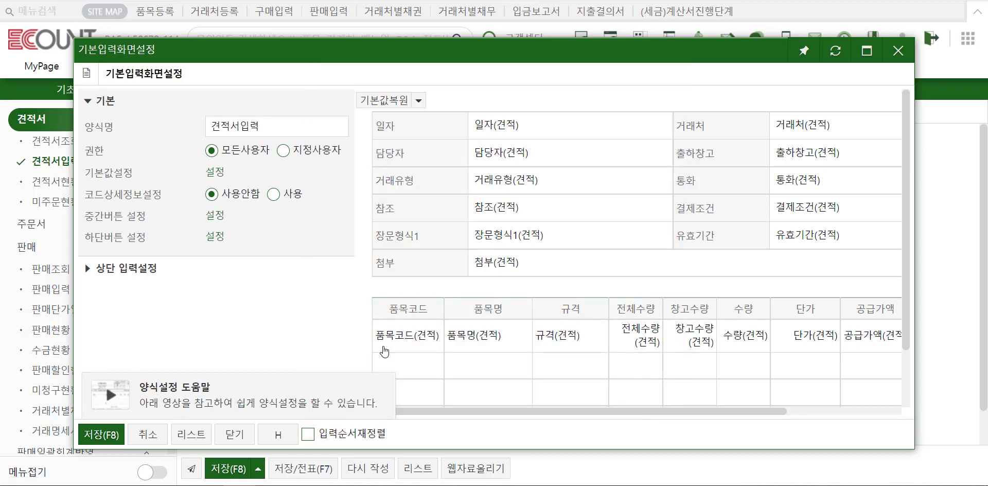
Name the new field 주소, leave it optional, apply, and save the layout.
{"action": "left_click", "coordinate": [486, 241]}
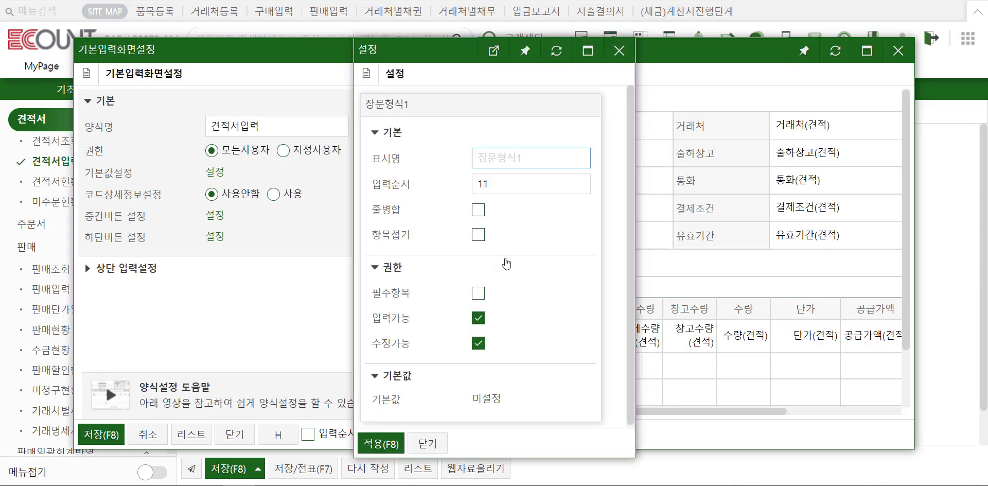
{"action": "type", "text": "주소"}
{"action": "left_click", "coordinate": [478, 294]}
{"action": "left_click", "coordinate": [480, 298]}
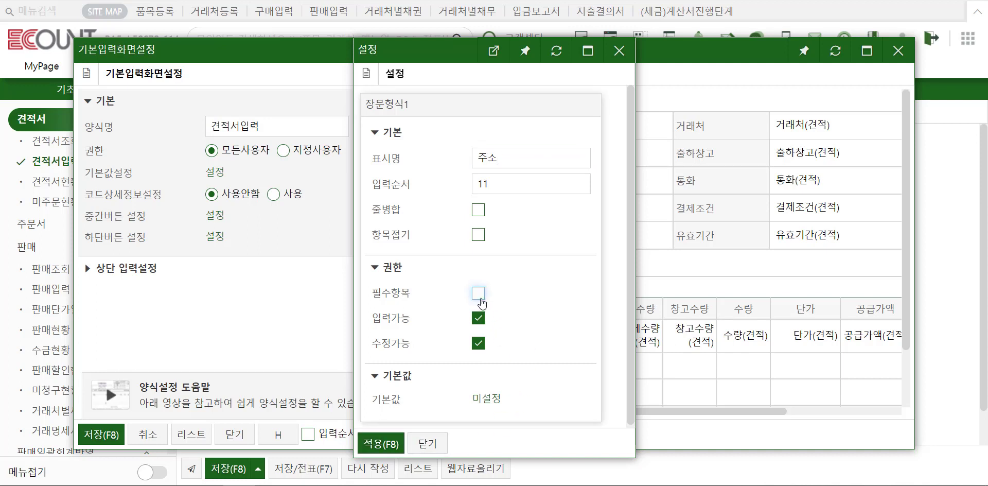
{"action": "left_click", "coordinate": [390, 443]}
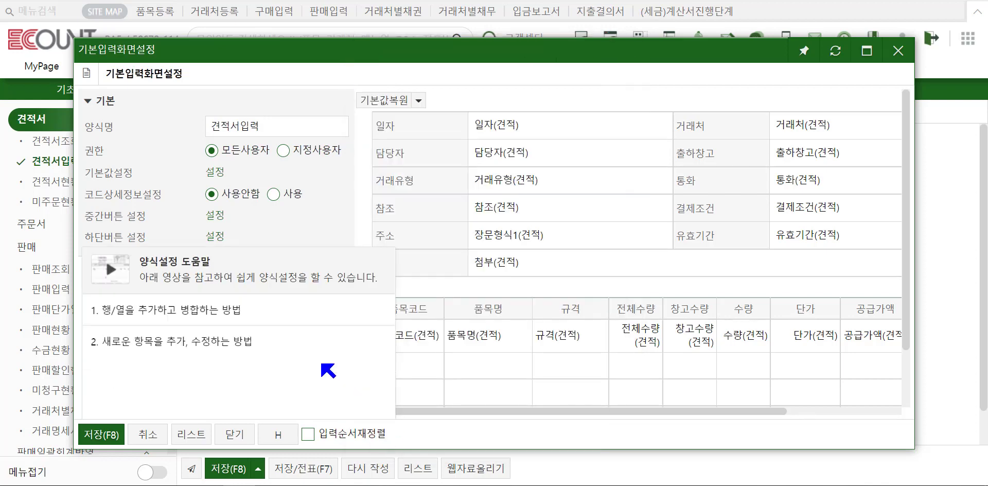
{"action": "left_click", "coordinate": [101, 434]}
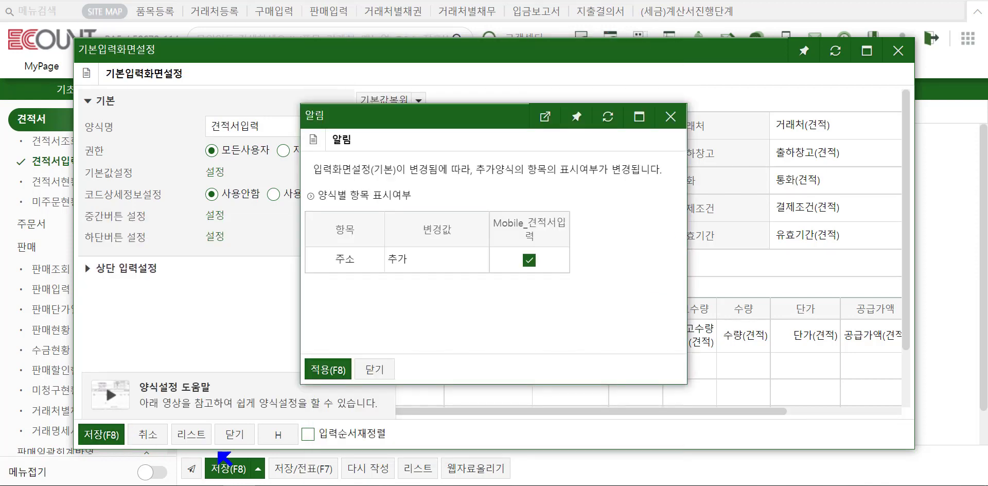
{"action": "left_click", "coordinate": [328, 369]}
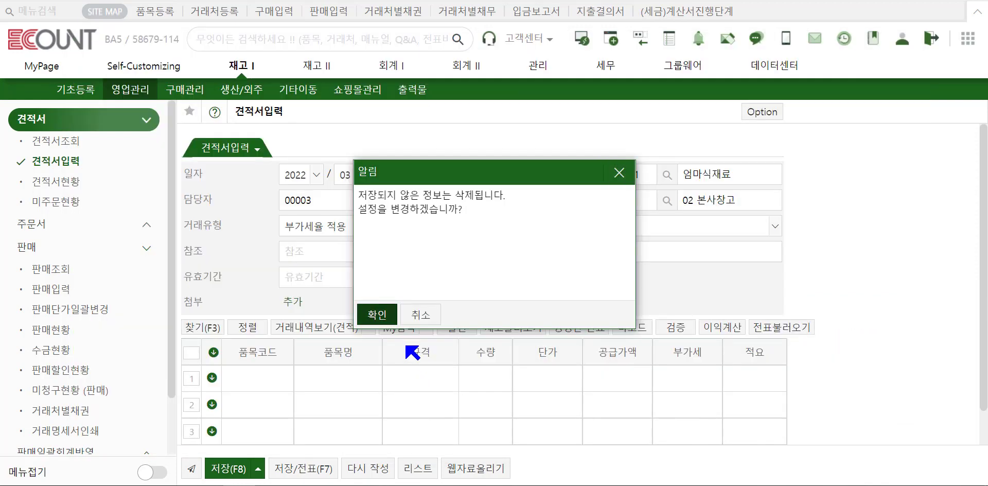
Confirm the new layout and fill in the customer's address in the 주소 field.
{"action": "left_click", "coordinate": [379, 318]}
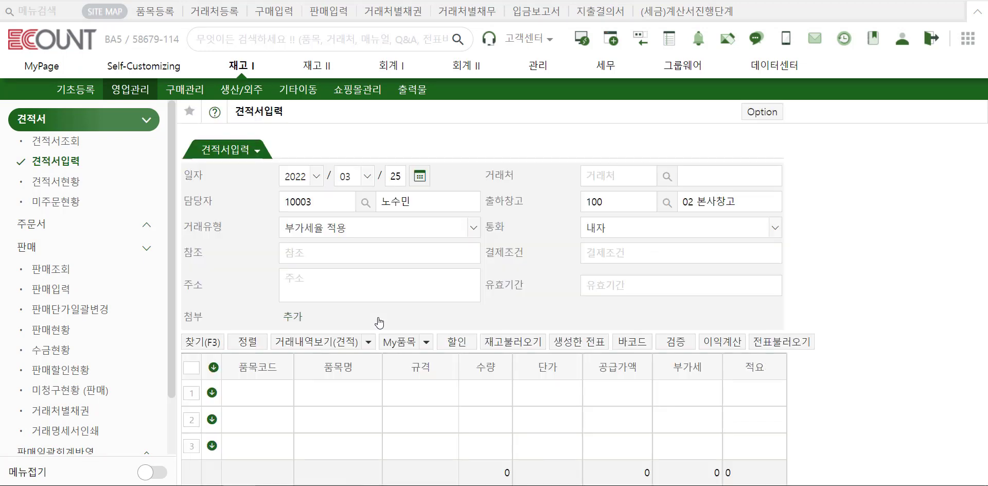
{"action": "left_click", "coordinate": [418, 290]}
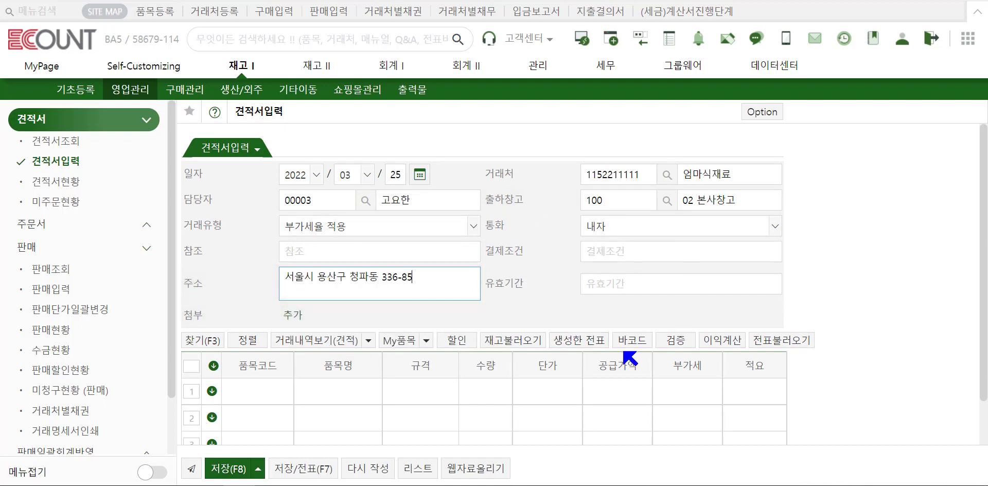
{"action": "scroll", "coordinate": [630, 356], "scroll_direction": "down", "scroll_amount": 1}
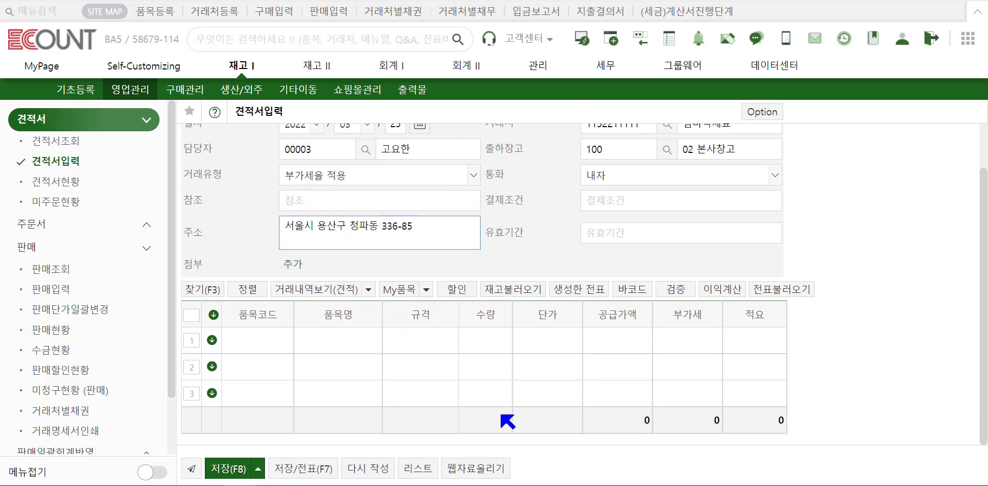
Open the 품목검색 item search list from the first line's item code cell.
{"action": "left_click", "coordinate": [267, 341]}
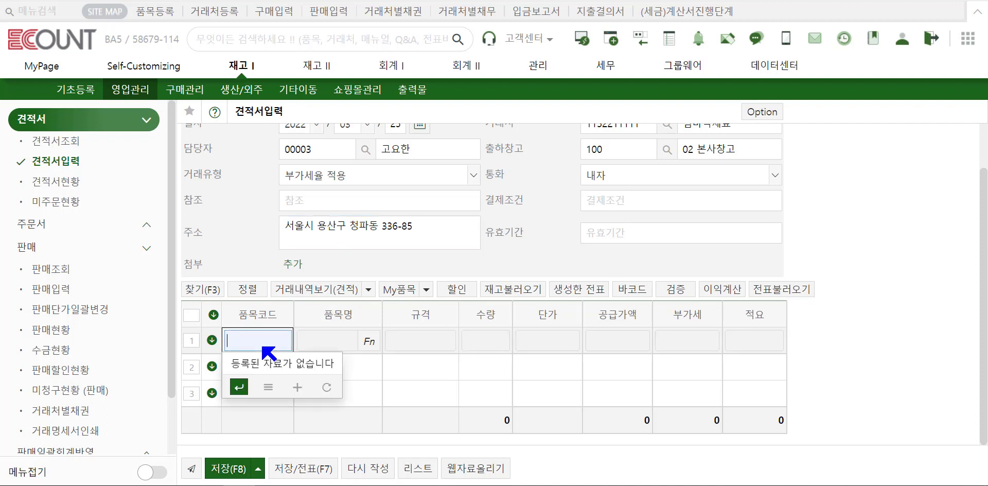
{"action": "key", "text": "Return"}
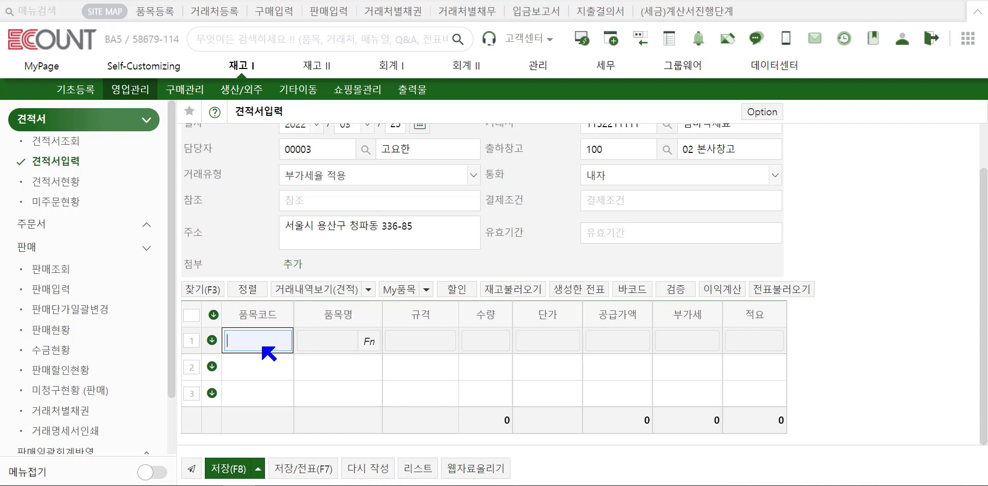
{"action": "double_click", "coordinate": [263, 347]}
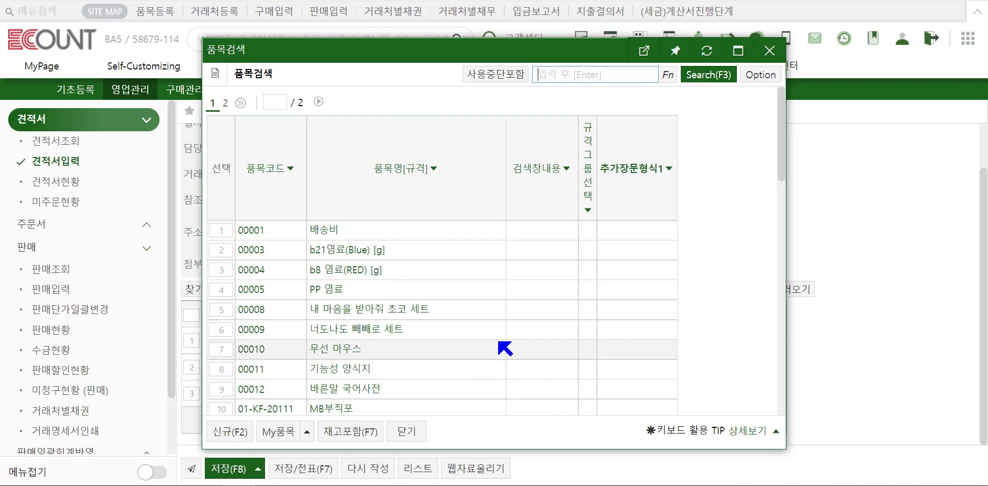
Include discontinued items and add 00003 b21염료(Blue), 00004 b8 염료(RED), 00012 바른말 국어사전 to the lines.
{"action": "left_click", "coordinate": [764, 75]}
{"action": "mouse_move", "coordinate": [758, 118]}
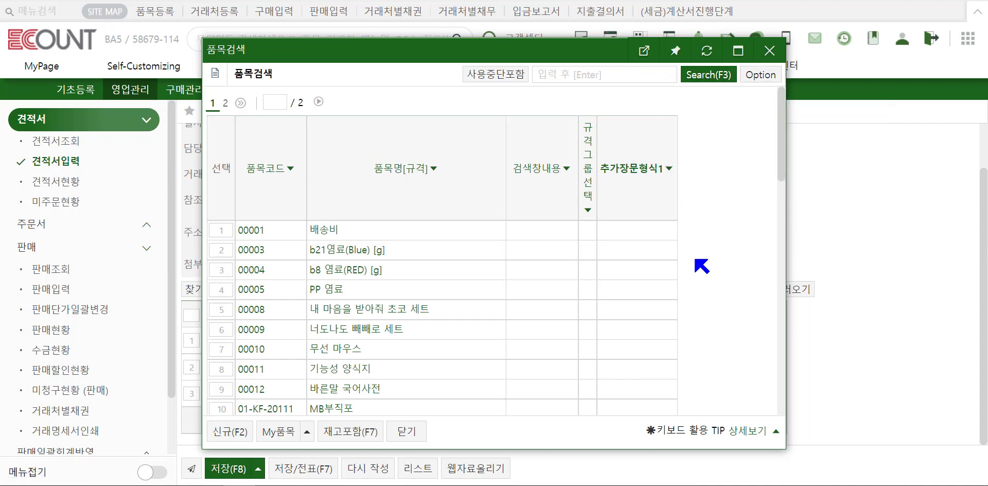
{"action": "left_click", "coordinate": [498, 76]}
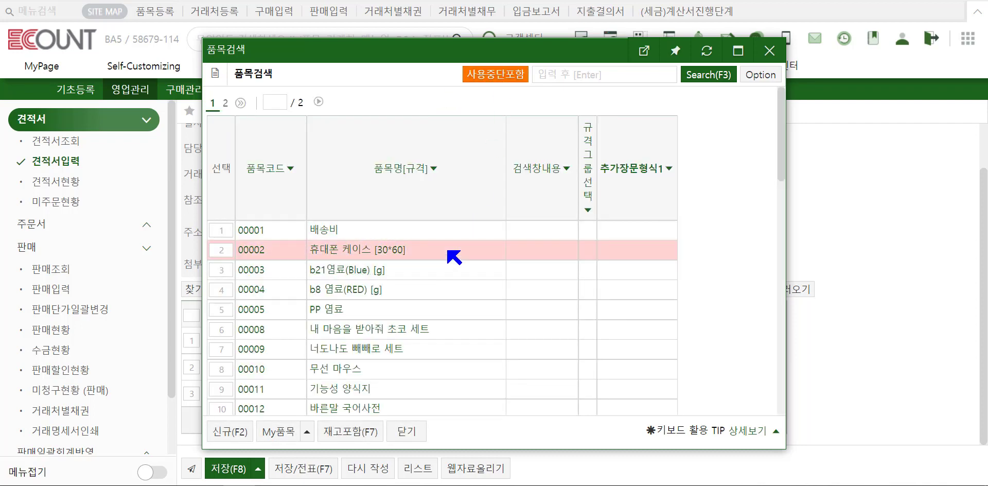
{"action": "left_click", "coordinate": [222, 272]}
{"action": "left_click", "coordinate": [225, 292]}
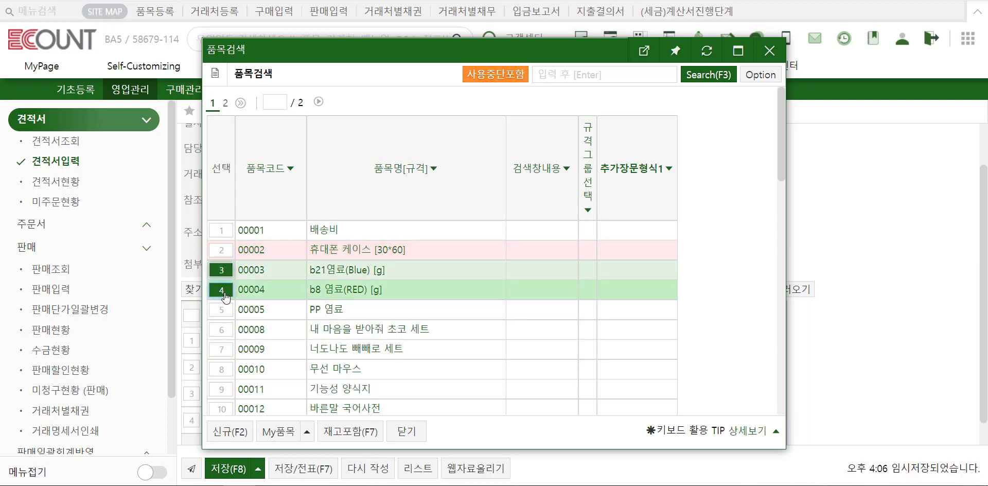
{"action": "left_click", "coordinate": [222, 409]}
{"action": "left_click", "coordinate": [404, 431]}
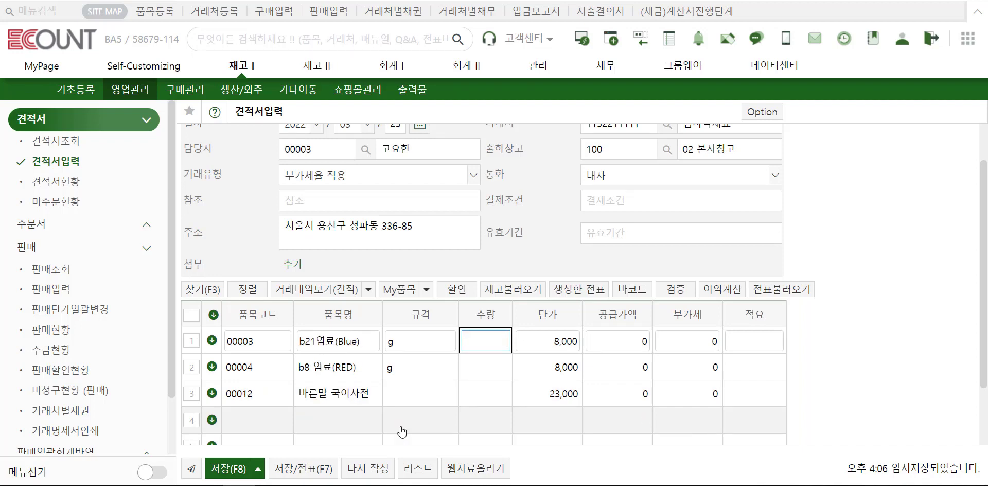
{"action": "left_click", "coordinate": [628, 294]}
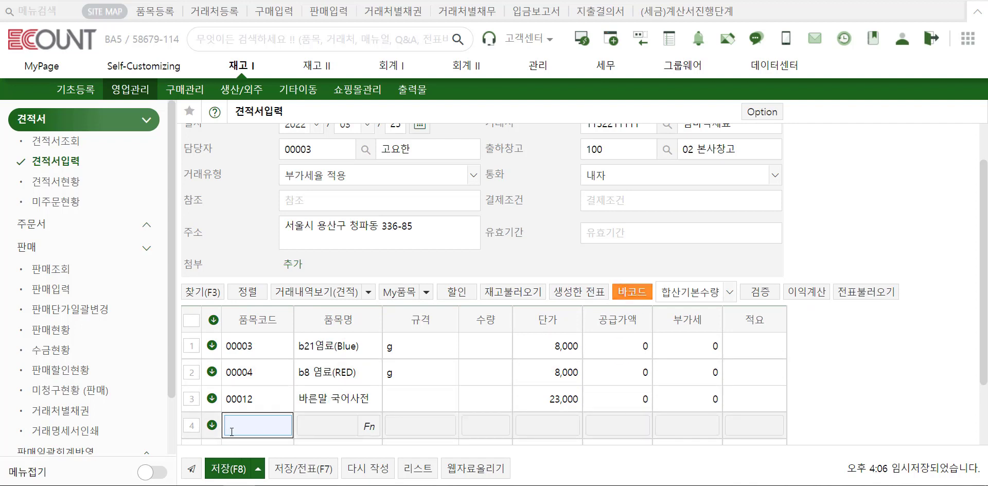
{"action": "left_click", "coordinate": [627, 294]}
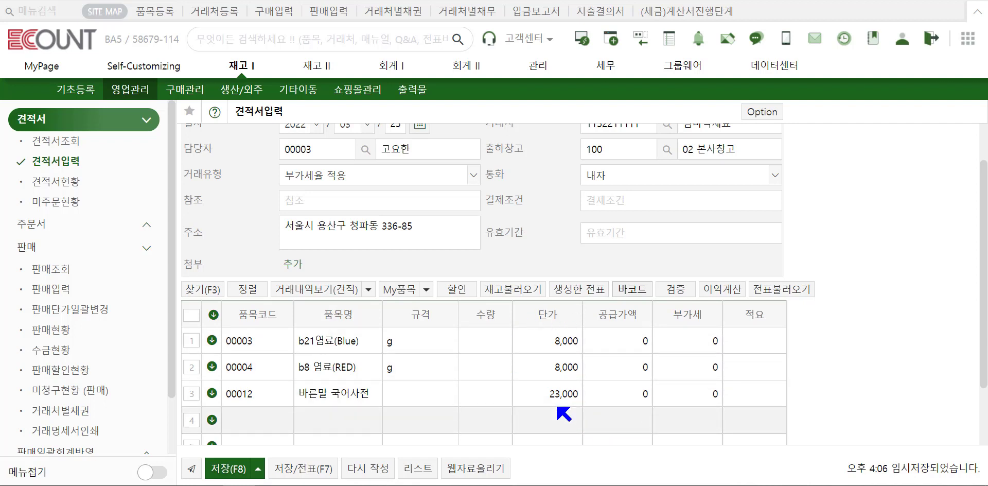
{"action": "left_click", "coordinate": [565, 349]}
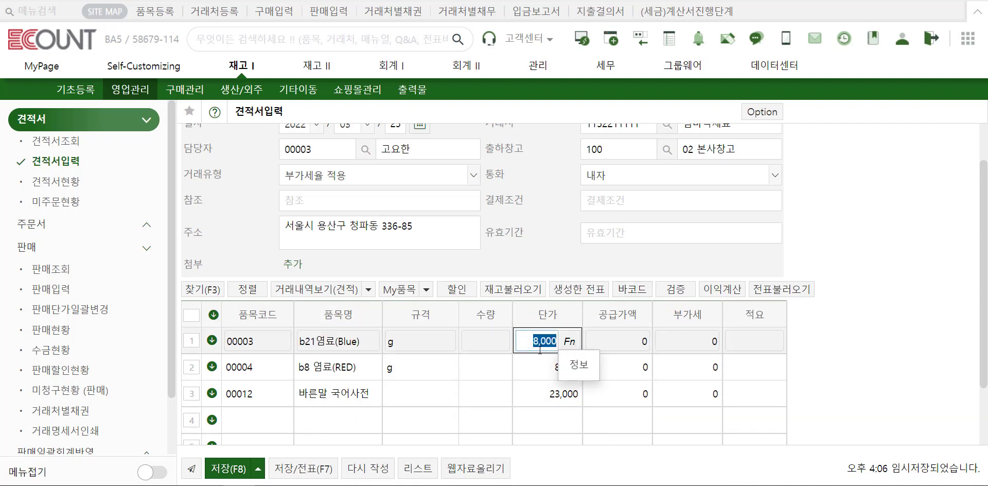
Replace line one's 8,000 unit price with its 7,500 discount price from 품목단가.
{"action": "left_click", "coordinate": [570, 341]}
{"action": "left_click", "coordinate": [578, 366]}
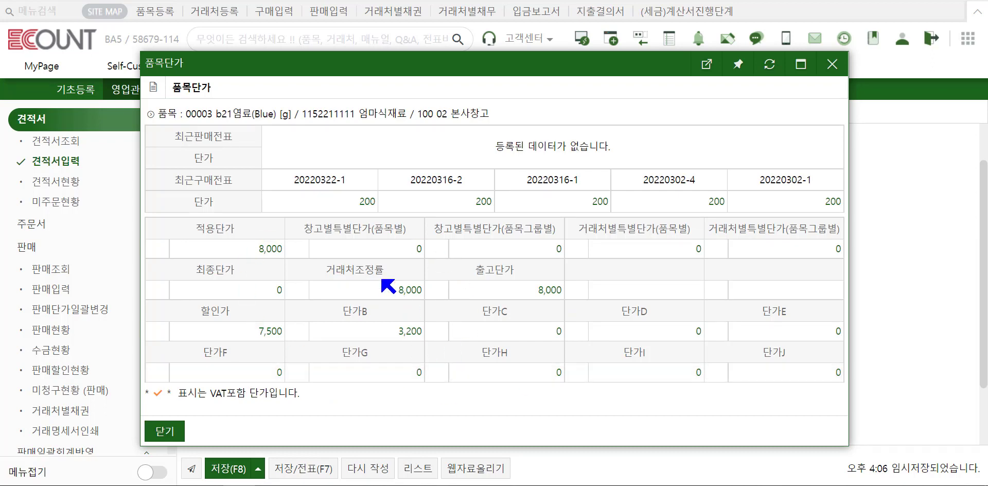
{"action": "left_click", "coordinate": [270, 331]}
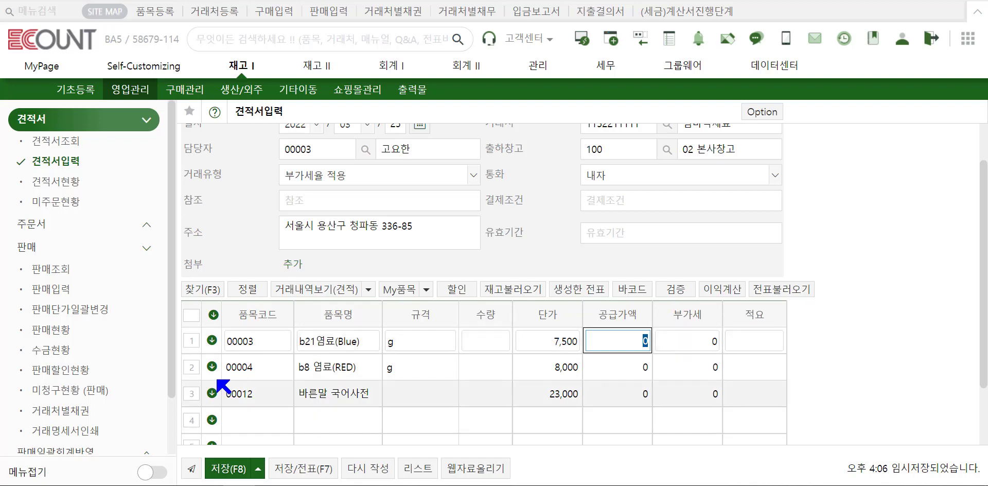
Apply a -10% bulk unit-price adjustment to all selected lines, then deselect the rows.
{"action": "left_click", "coordinate": [201, 316]}
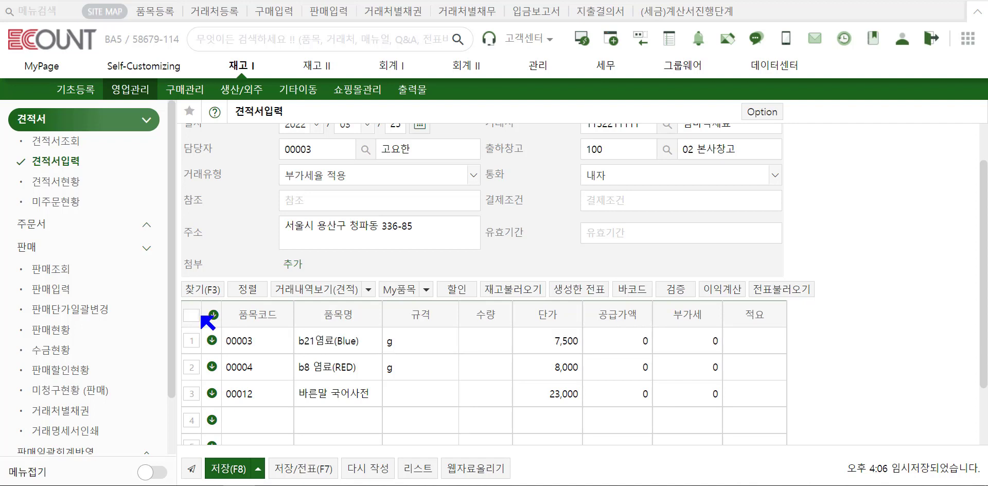
{"action": "left_click", "coordinate": [192, 315]}
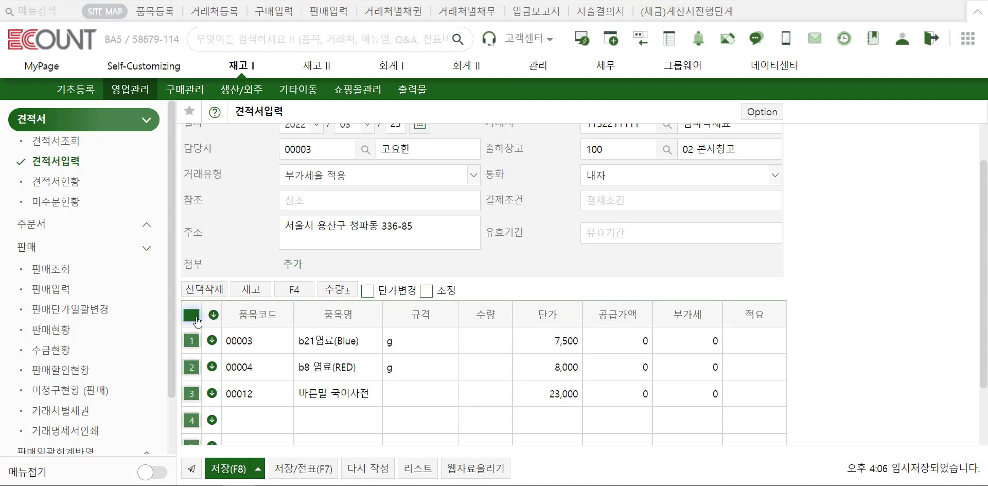
{"action": "left_click", "coordinate": [384, 292]}
{"action": "left_click", "coordinate": [483, 294]}
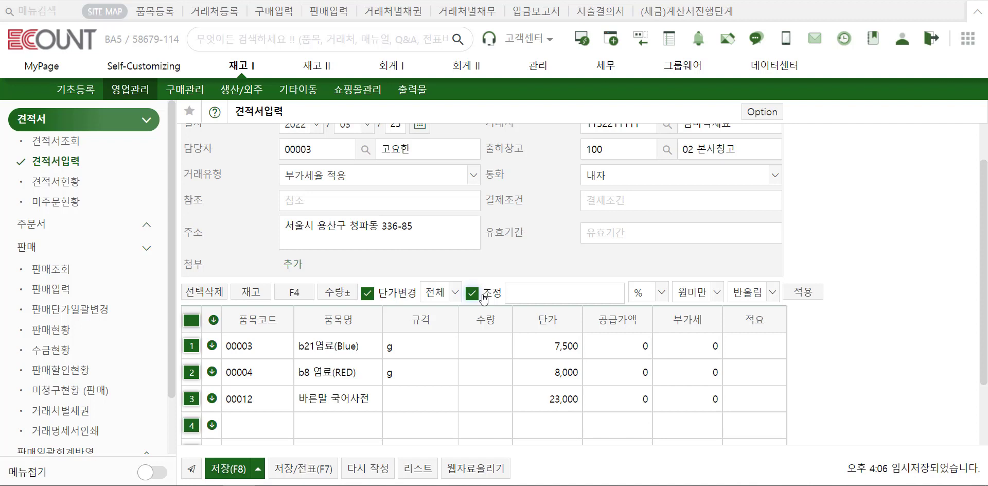
{"action": "left_click", "coordinate": [437, 293]}
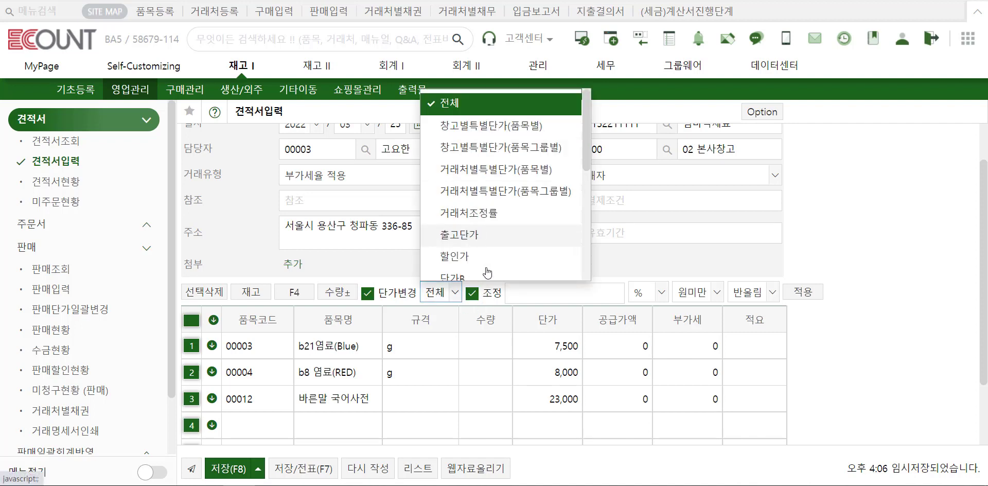
{"action": "left_click", "coordinate": [585, 298]}
{"action": "left_click", "coordinate": [654, 292]}
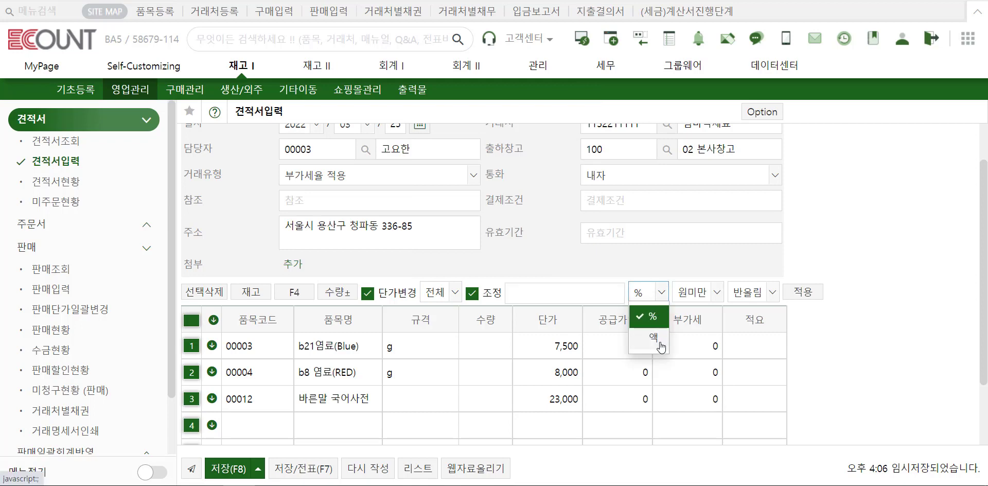
{"action": "left_click", "coordinate": [614, 293]}
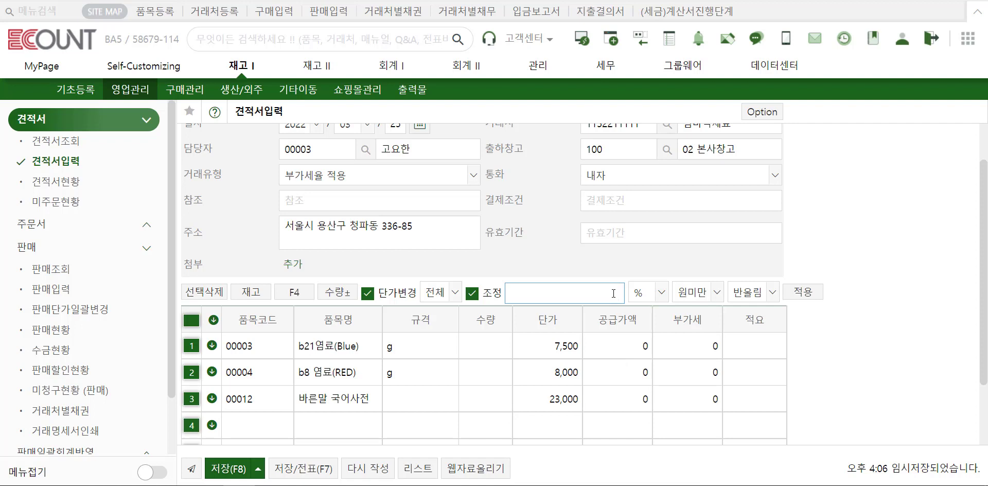
{"action": "type", "text": "-10"}
{"action": "left_click", "coordinate": [812, 294]}
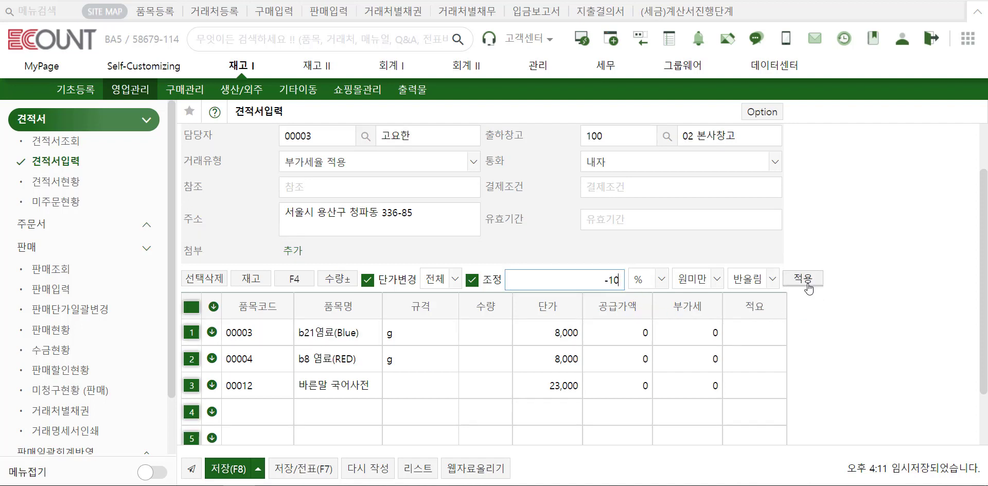
{"action": "left_click", "coordinate": [195, 308]}
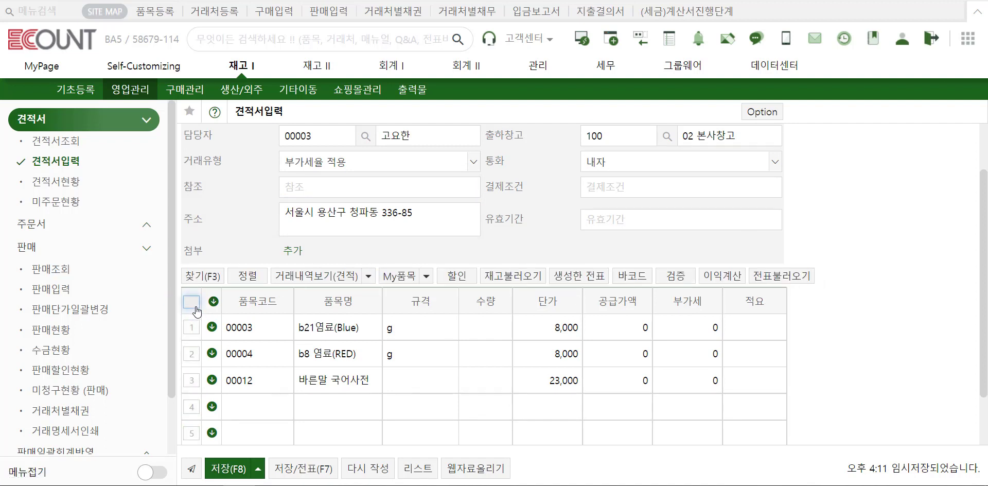
Load stock quantities of 10 per item and save the quotation, opening its ₩429,000 print preview.
{"action": "left_click", "coordinate": [513, 276]}
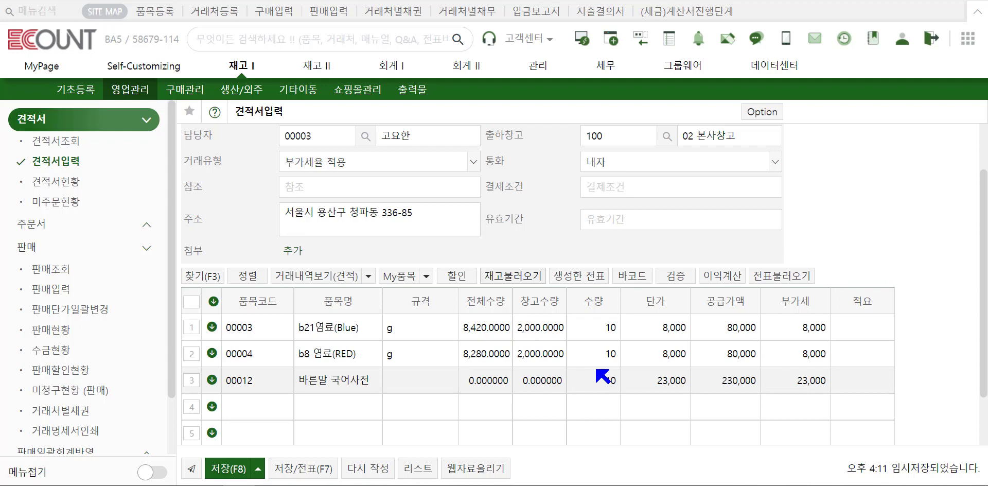
{"action": "left_click", "coordinate": [255, 469]}
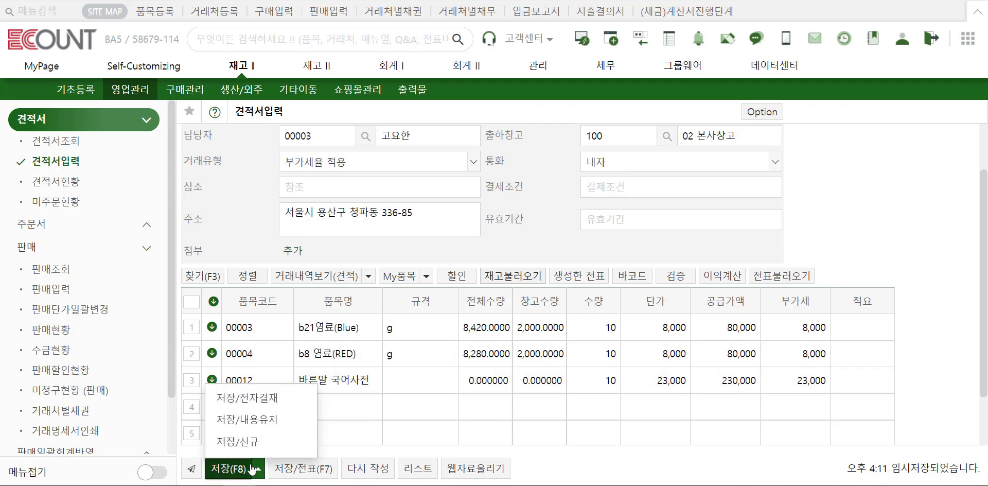
{"action": "left_click", "coordinate": [308, 470]}
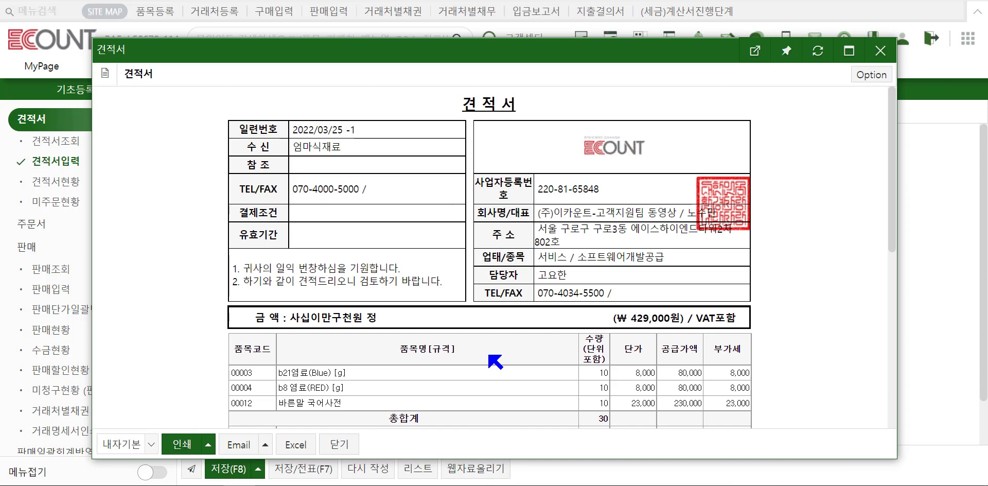
Close the preview and reopen quotation 2022/03/25 -1's print view from 견적서조회.
{"action": "left_click", "coordinate": [338, 444]}
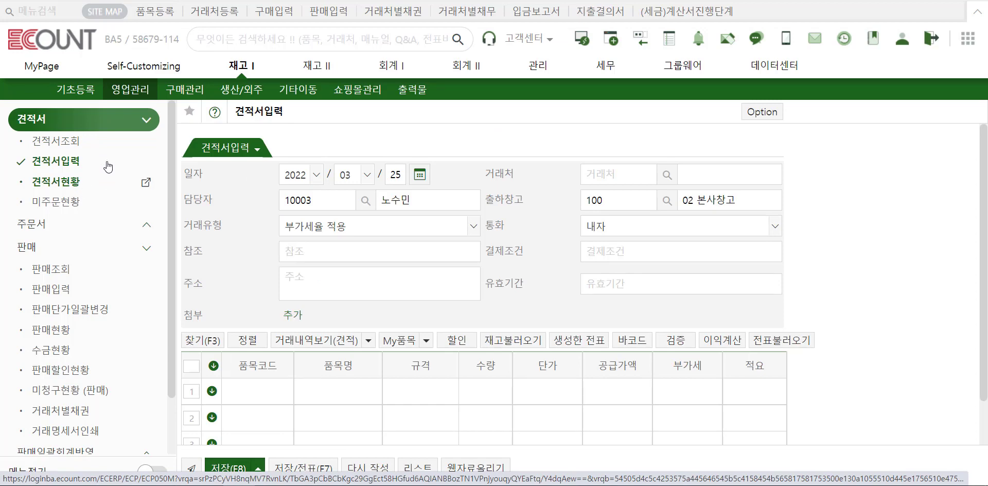
{"action": "left_click", "coordinate": [81, 149]}
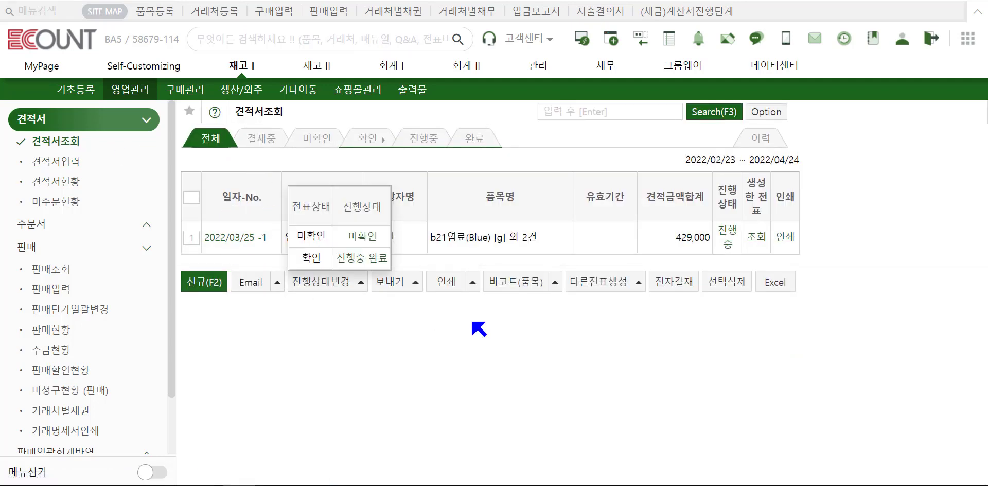
{"action": "left_click", "coordinate": [792, 241]}
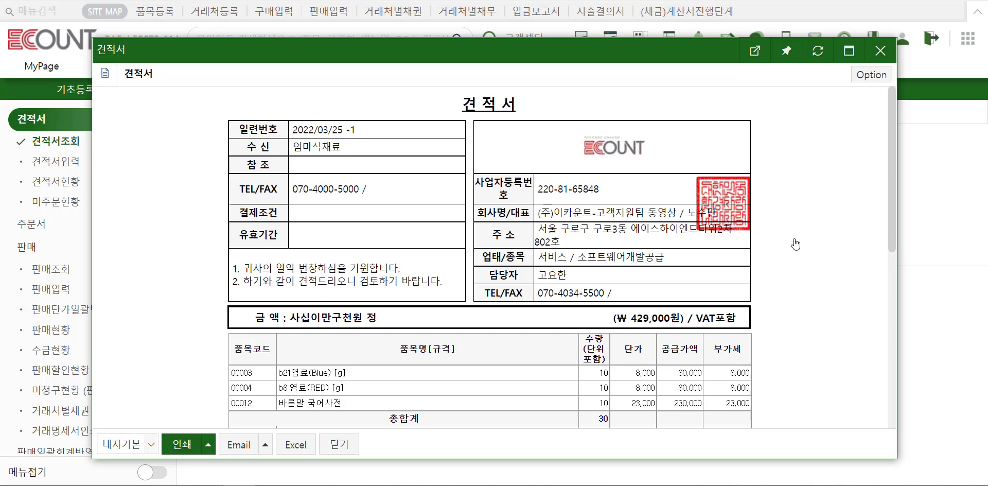
Add a new quotation print layout named 보고용 and save it.
{"action": "left_click", "coordinate": [871, 75]}
{"action": "mouse_move", "coordinate": [849, 100]}
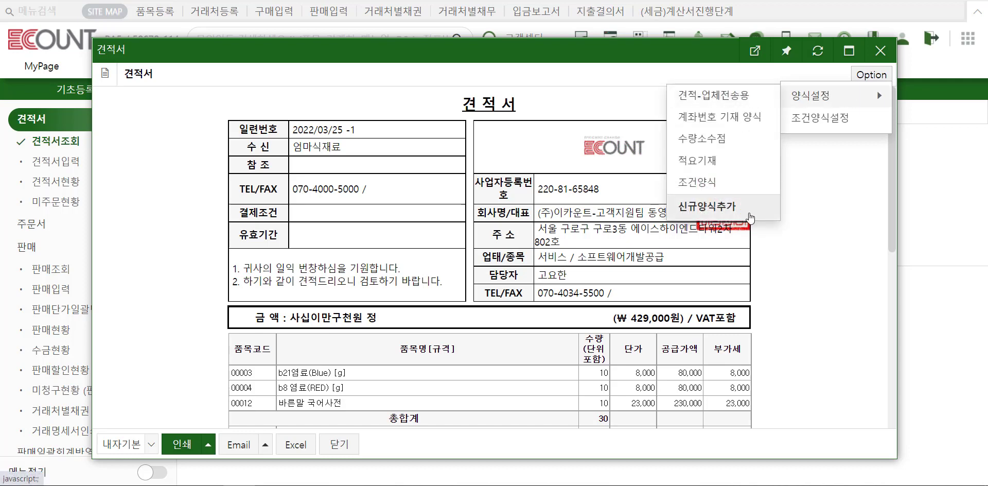
{"action": "left_click", "coordinate": [750, 218]}
{"action": "type", "text": "보고용"}
{"action": "left_click", "coordinate": [370, 397]}
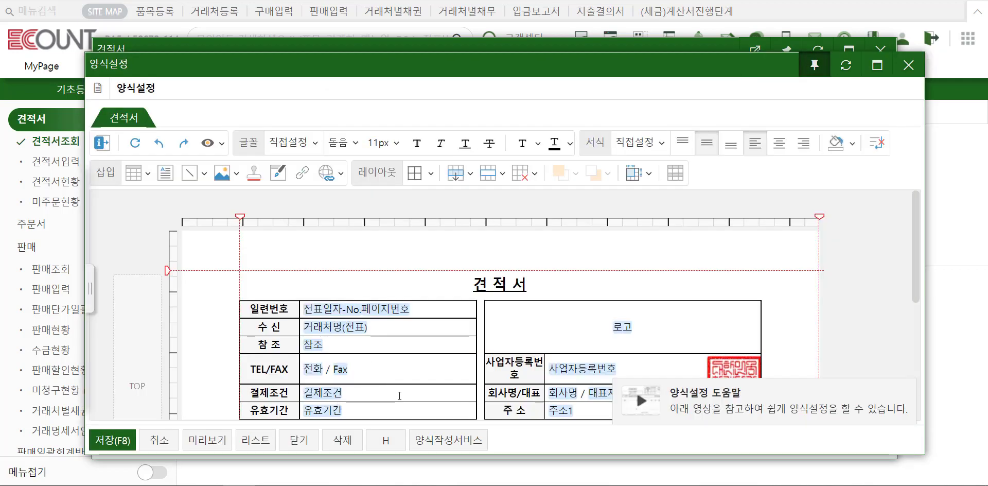
Look over the item header and greeting text in the layout editor, then close it.
{"action": "scroll", "coordinate": [400, 395], "scroll_direction": "down", "scroll_amount": 6}
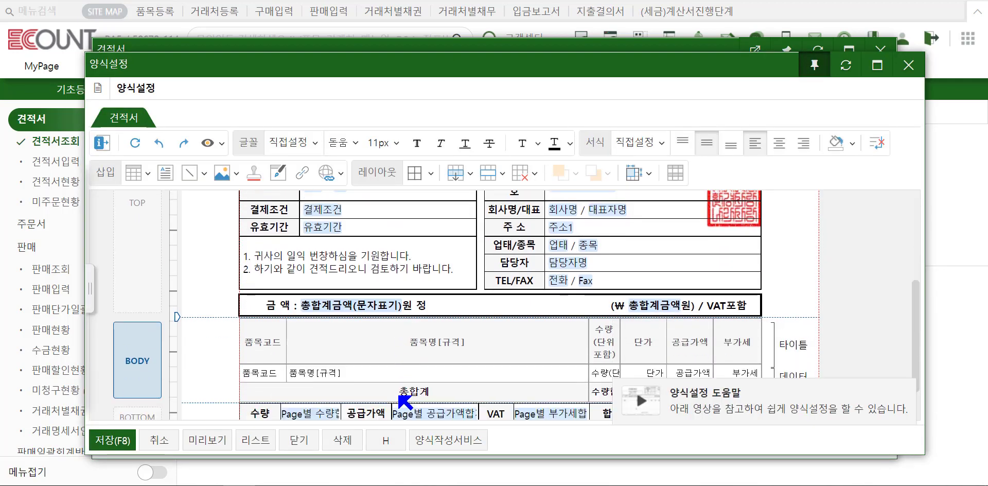
{"action": "right_click", "coordinate": [315, 344]}
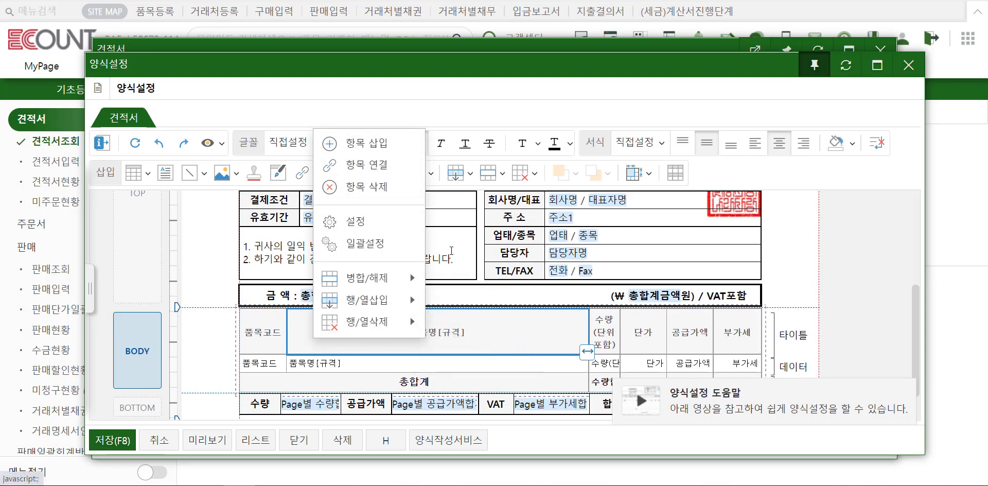
{"action": "left_click", "coordinate": [452, 250]}
{"action": "left_click_drag", "start_coordinate": [412, 247], "coordinate": [274, 245]}
{"action": "left_click", "coordinate": [422, 249]}
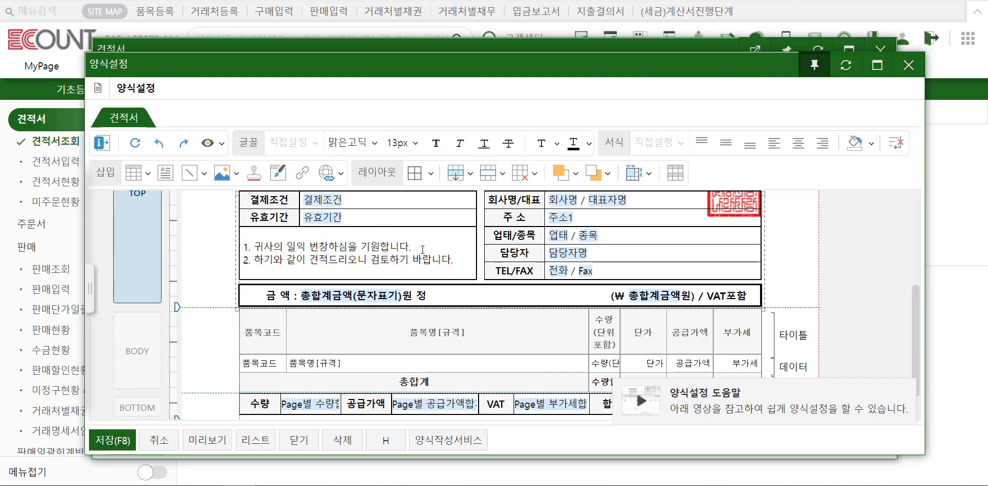
{"action": "left_click", "coordinate": [309, 441]}
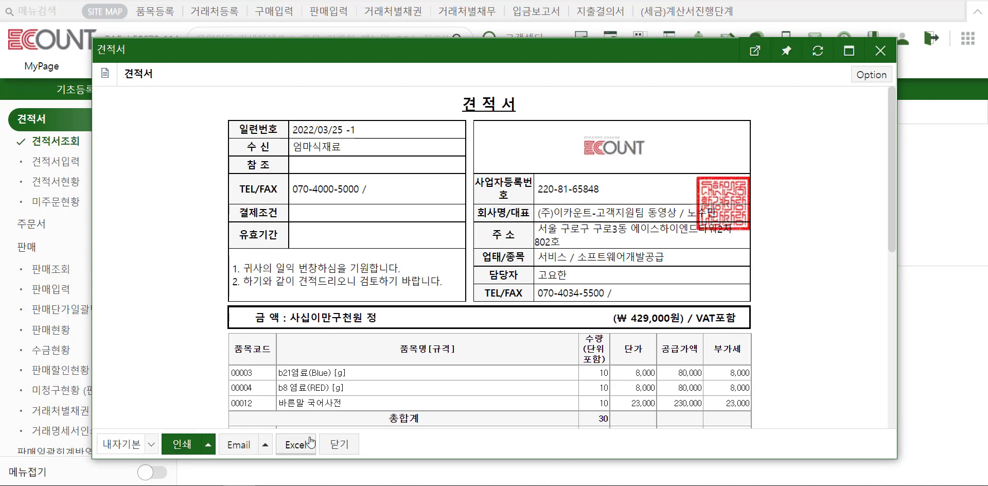
Open the 견적서 보내기 window for the 429,000 quotation, select the empty 받는메일주소 cell, then close it unsent.
{"action": "mouse_move", "coordinate": [189, 446]}
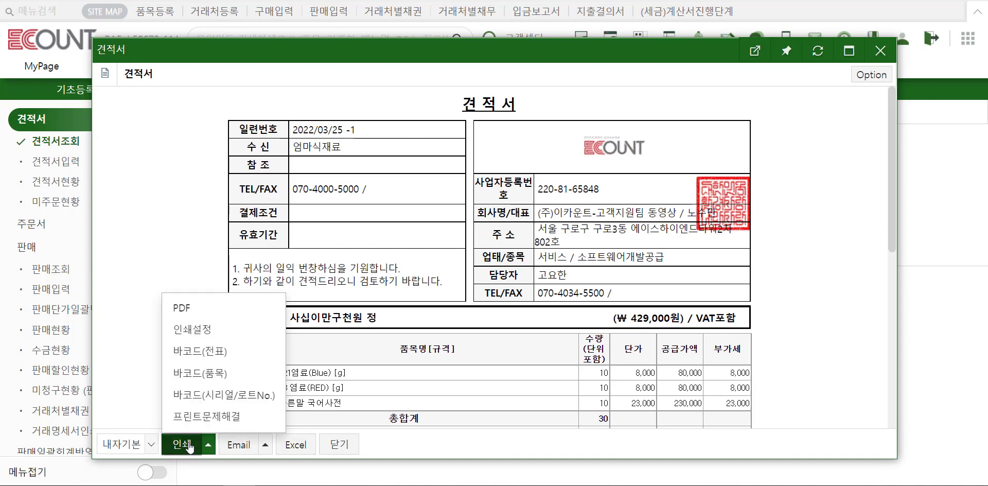
{"action": "left_click", "coordinate": [231, 319]}
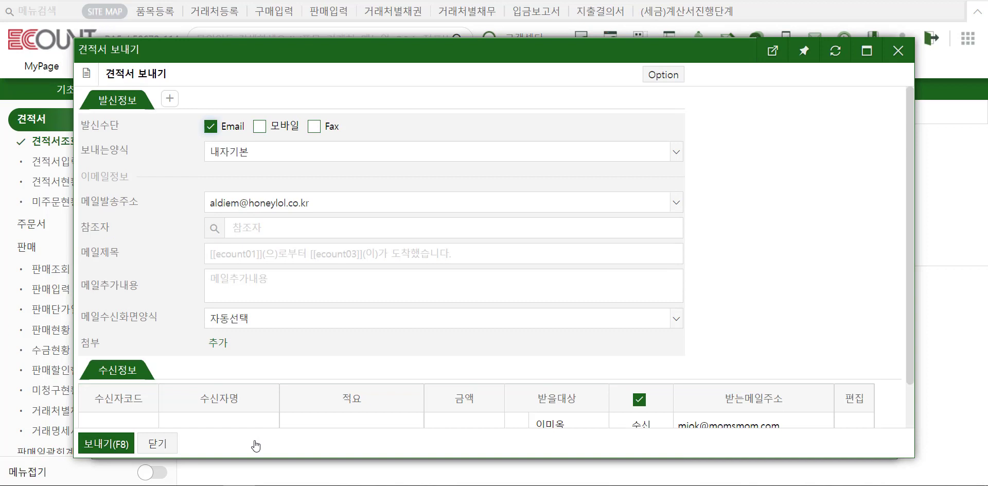
{"action": "scroll", "coordinate": [452, 356], "scroll_direction": "down", "scroll_amount": 1}
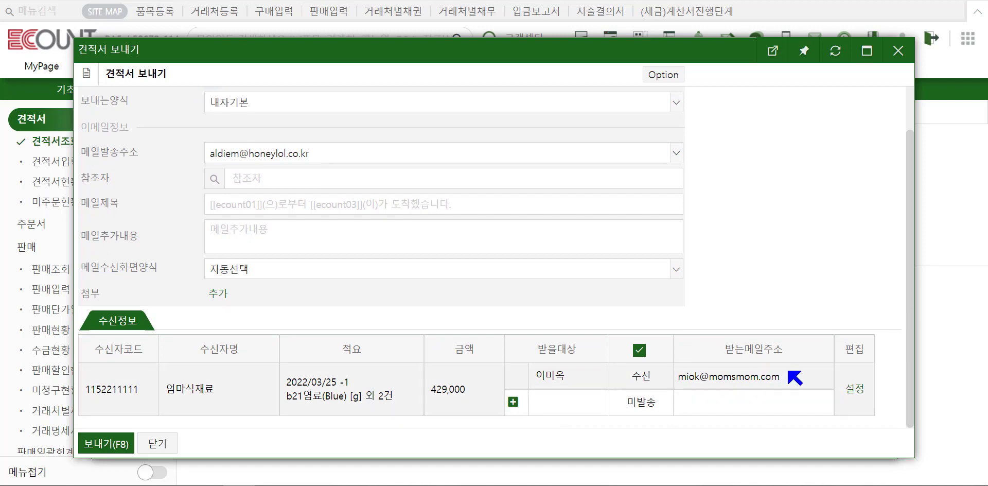
{"action": "left_click", "coordinate": [786, 408]}
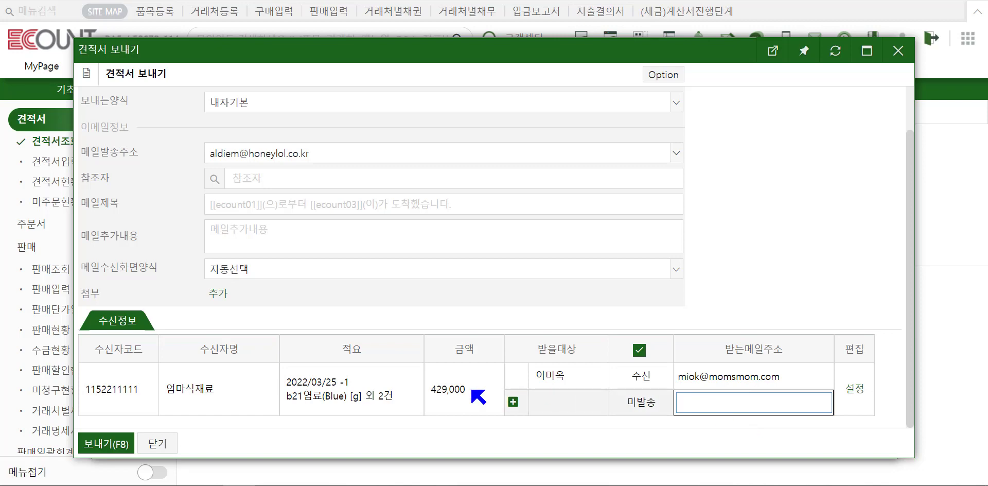
{"action": "left_click", "coordinate": [157, 443]}
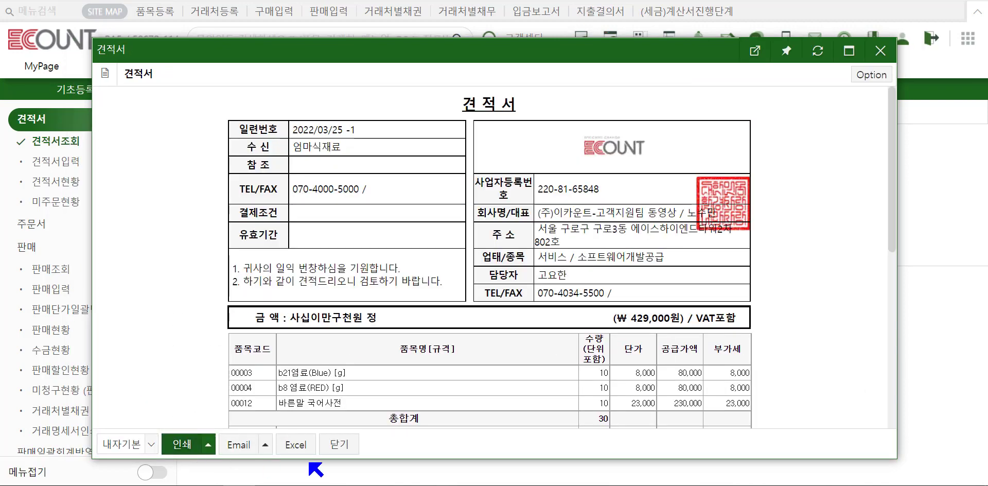
Close the 견적서 print preview for 2022/03/25 -1.
{"action": "left_click", "coordinate": [339, 444]}
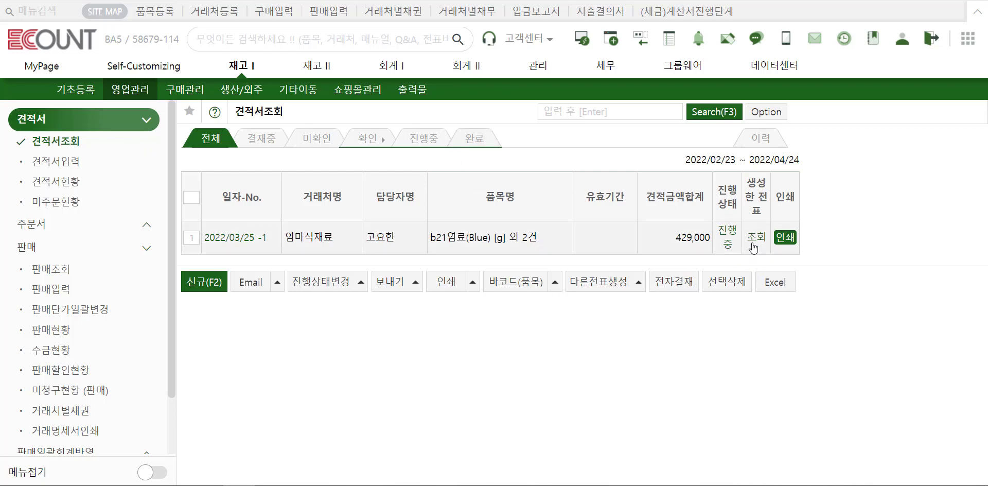
Mark quotation 2022/03/25 -1 as 완료, review its details and change history, and list completed quotations.
{"action": "left_click", "coordinate": [733, 237]}
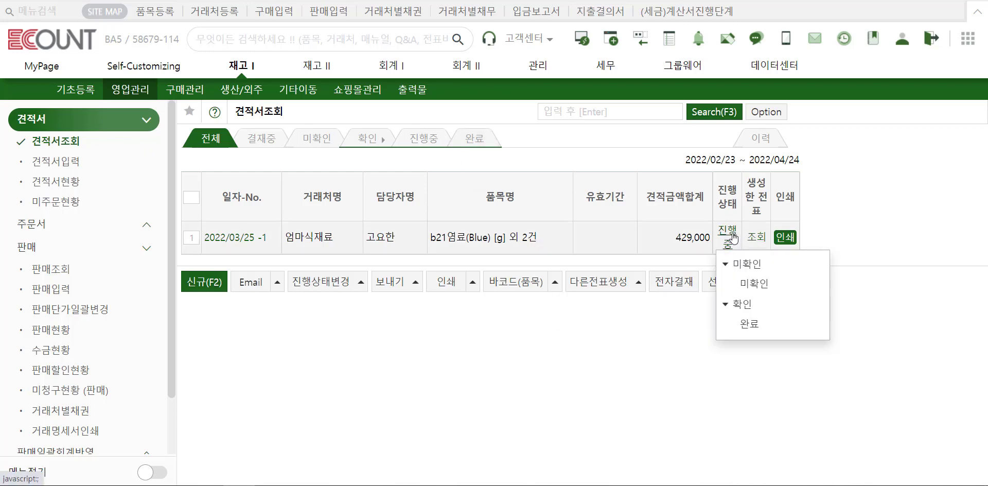
{"action": "left_click", "coordinate": [749, 324]}
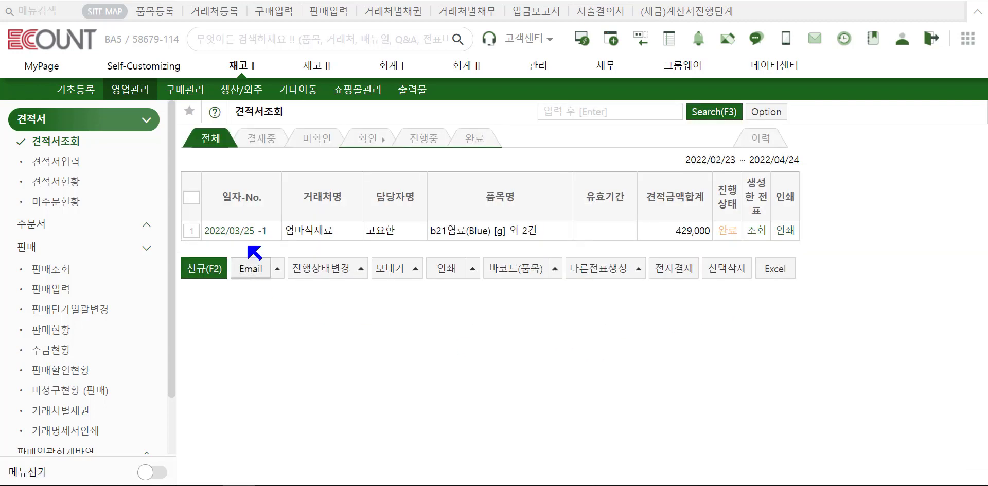
{"action": "left_click", "coordinate": [246, 229]}
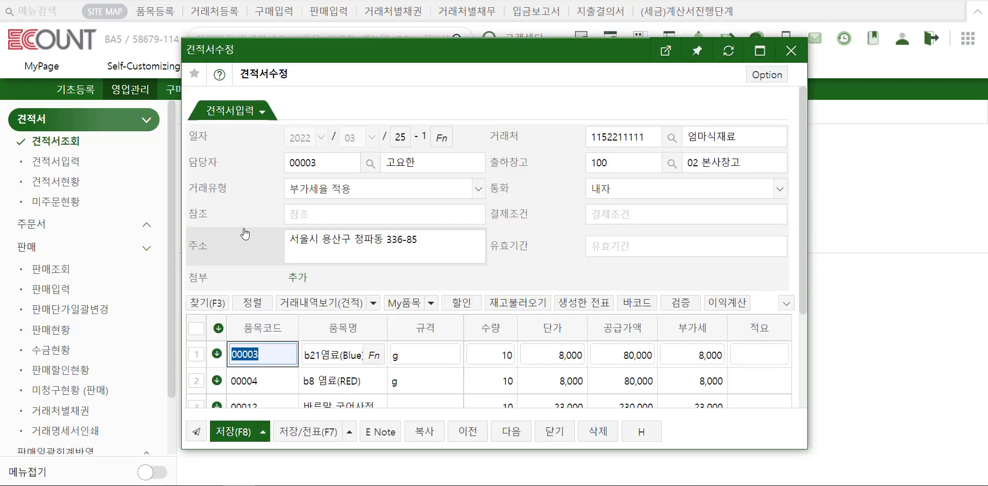
{"action": "left_click", "coordinate": [372, 233]}
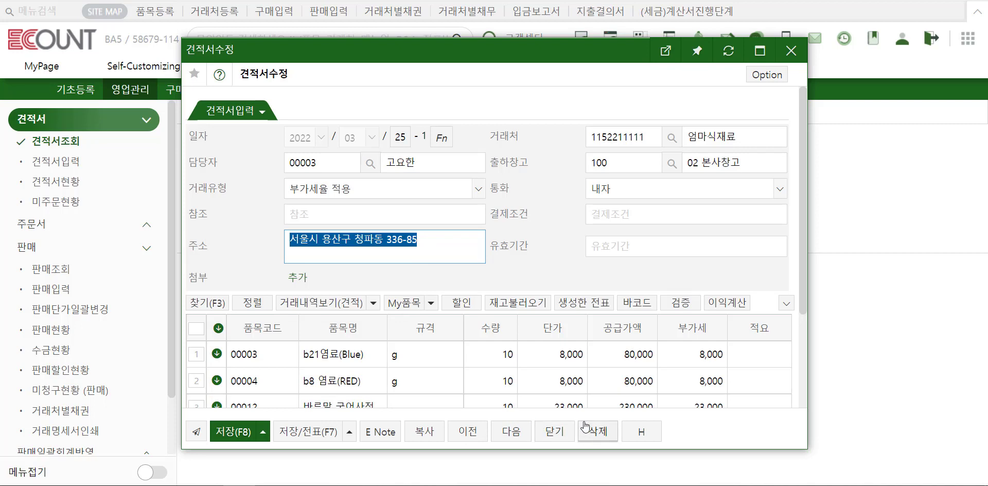
{"action": "left_click", "coordinate": [556, 433]}
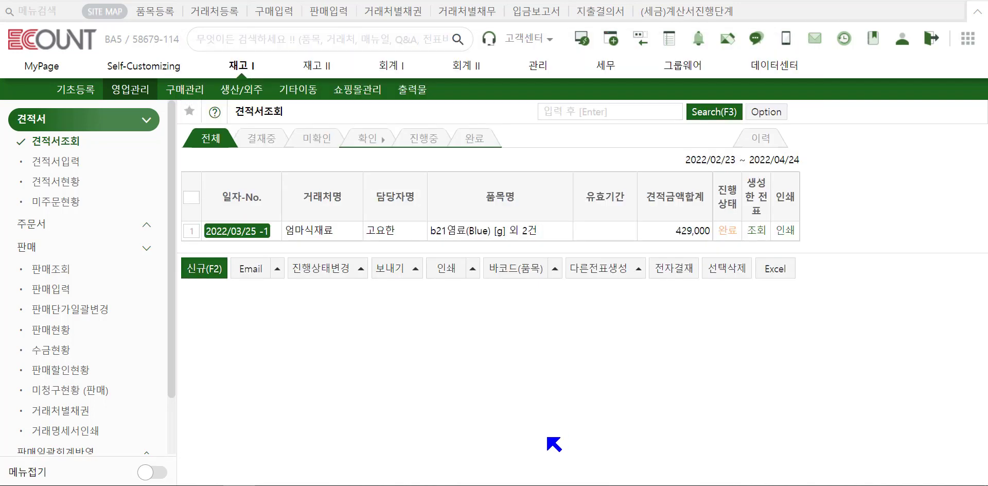
{"action": "left_click", "coordinate": [778, 145]}
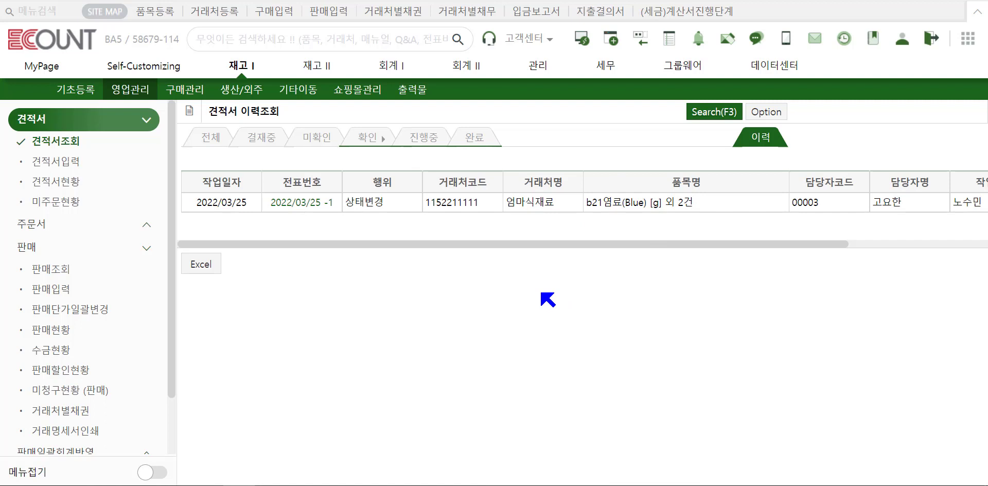
{"action": "left_click", "coordinate": [484, 147]}
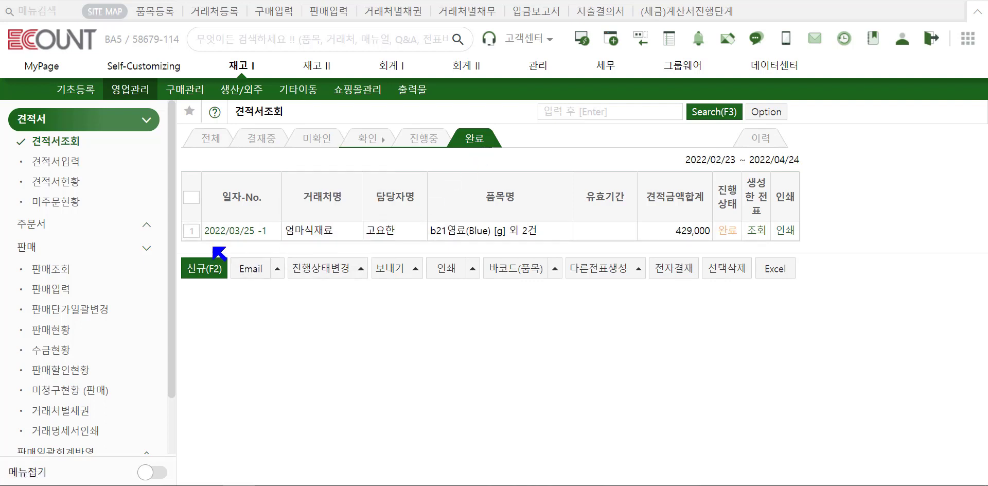
Select the completed 2022/03/25 -1 quotation and check which documents can be generated from it.
{"action": "left_click", "coordinate": [191, 233]}
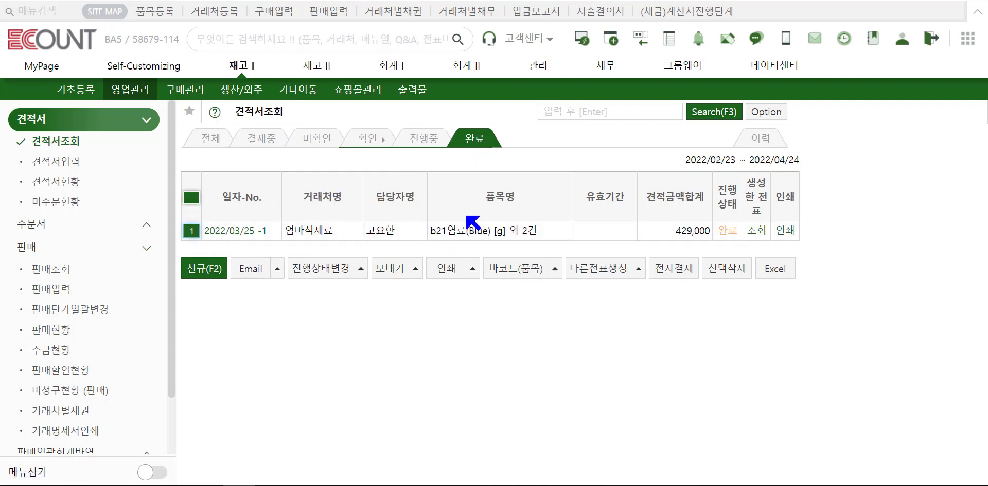
{"action": "left_click", "coordinate": [582, 268]}
{"action": "mouse_move", "coordinate": [587, 245]}
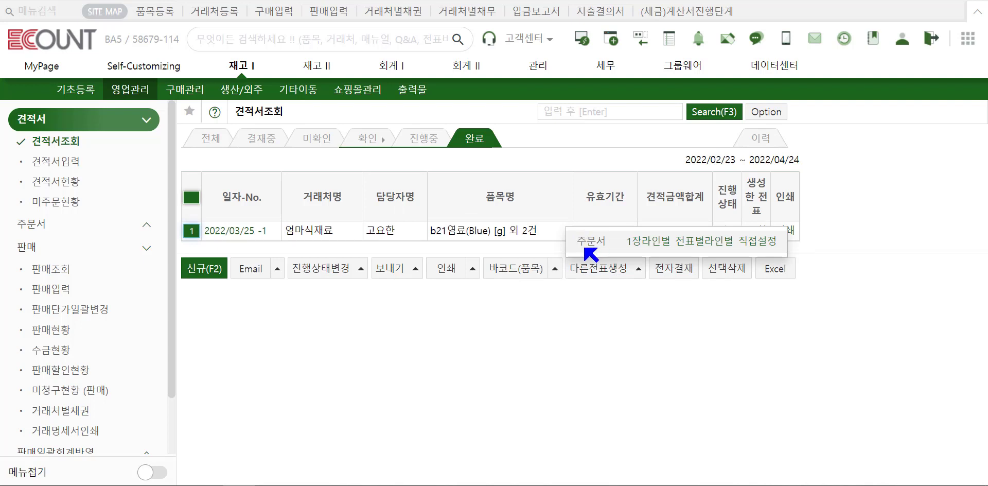
Save a new sales order in 주문서입력 using the quotation's remaining items, then return to 견적서조회.
{"action": "left_click", "coordinate": [31, 224]}
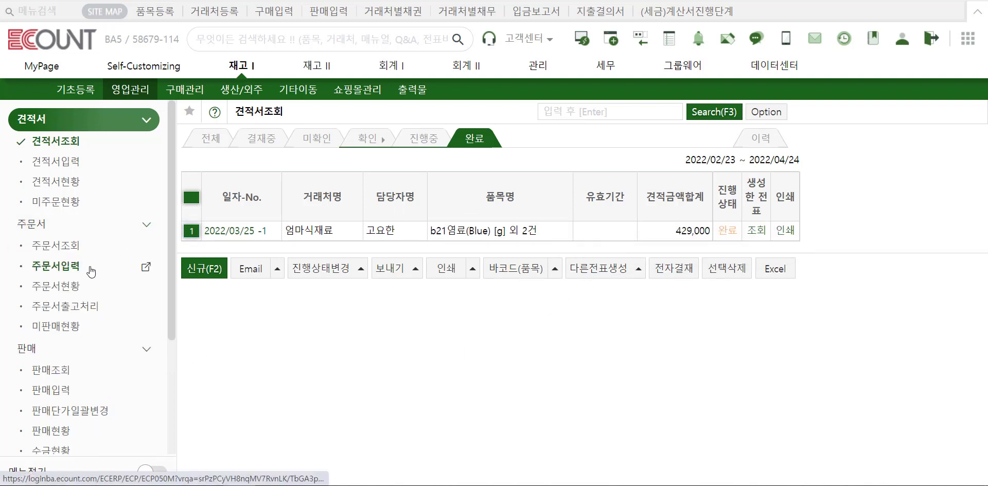
{"action": "left_click", "coordinate": [91, 267]}
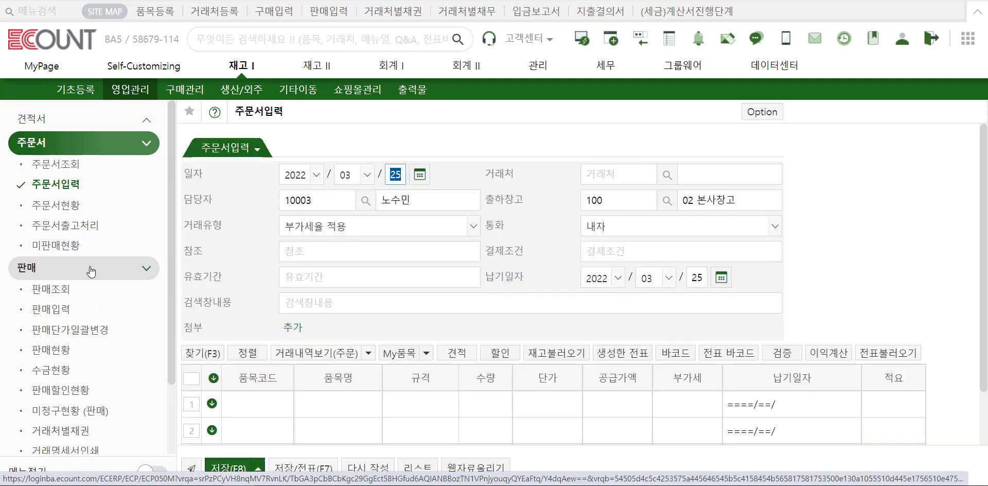
{"action": "left_click", "coordinate": [454, 353]}
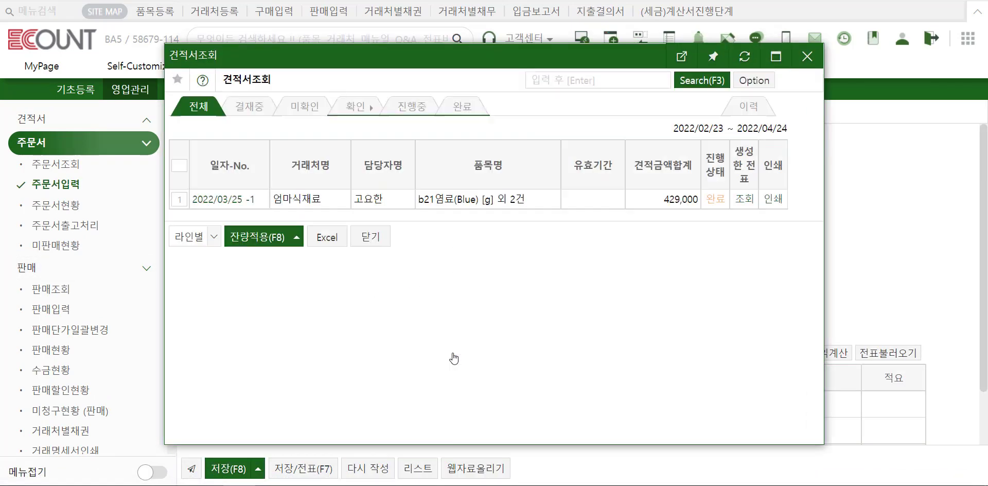
{"action": "left_click", "coordinate": [180, 199]}
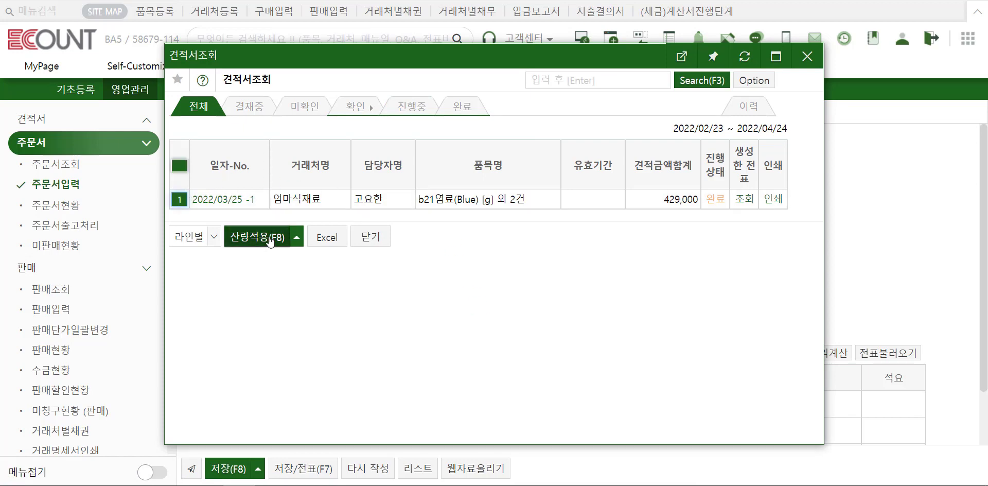
{"action": "left_click", "coordinate": [260, 237]}
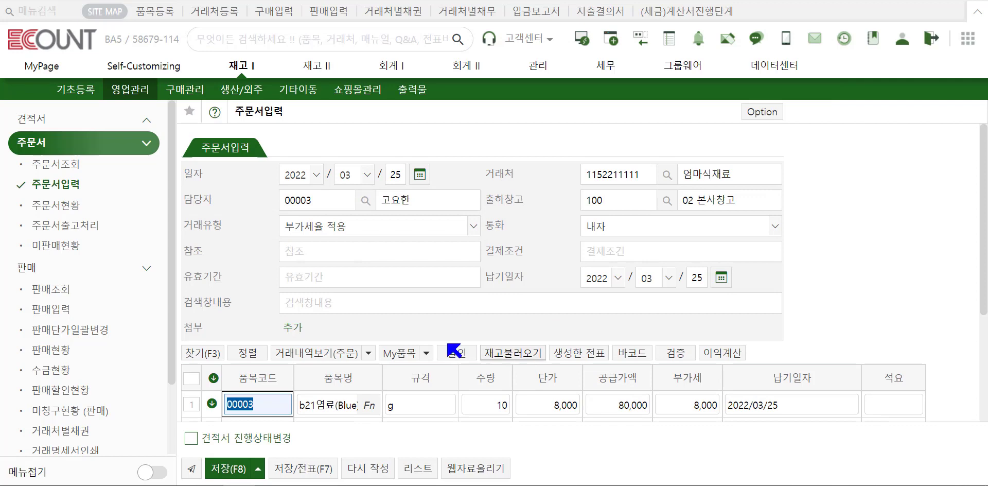
{"action": "left_click", "coordinate": [233, 469]}
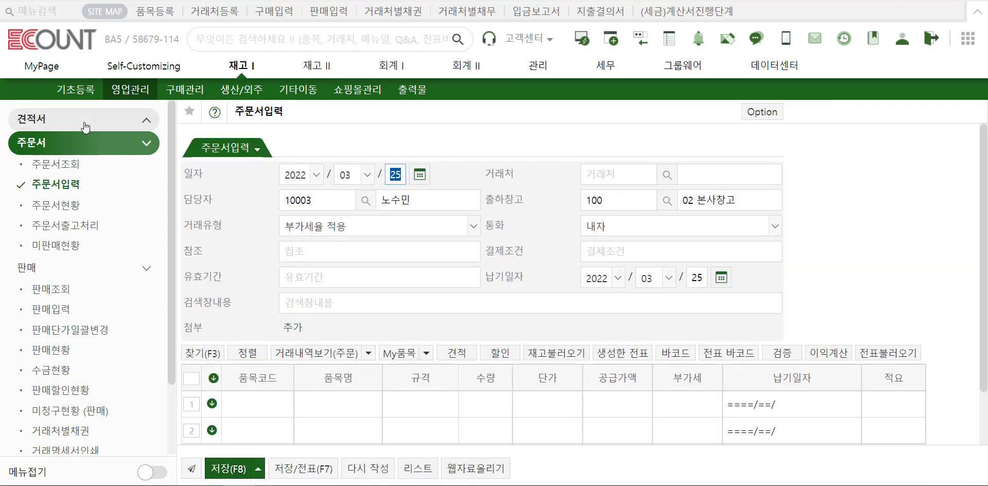
{"action": "left_click", "coordinate": [86, 131]}
{"action": "left_click", "coordinate": [84, 143]}
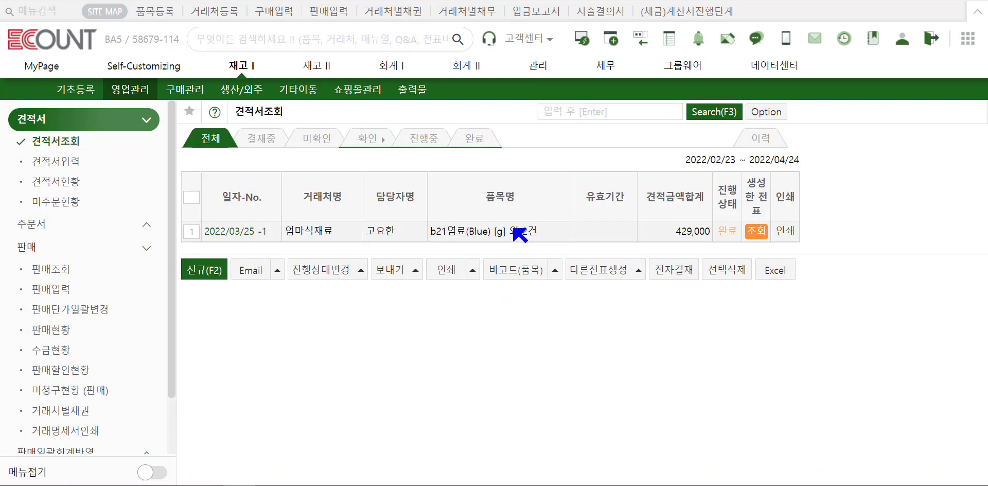
{"action": "left_click", "coordinate": [756, 231]}
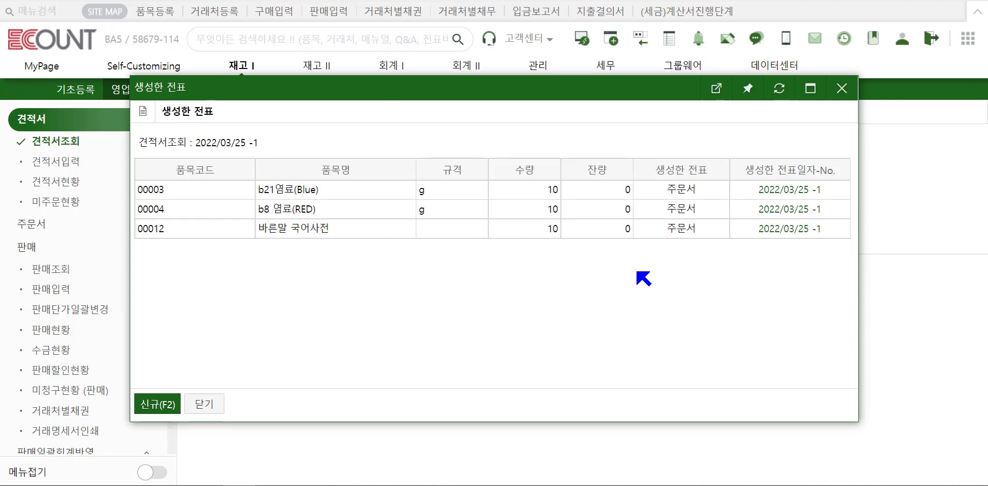
{"action": "left_click", "coordinate": [842, 88]}
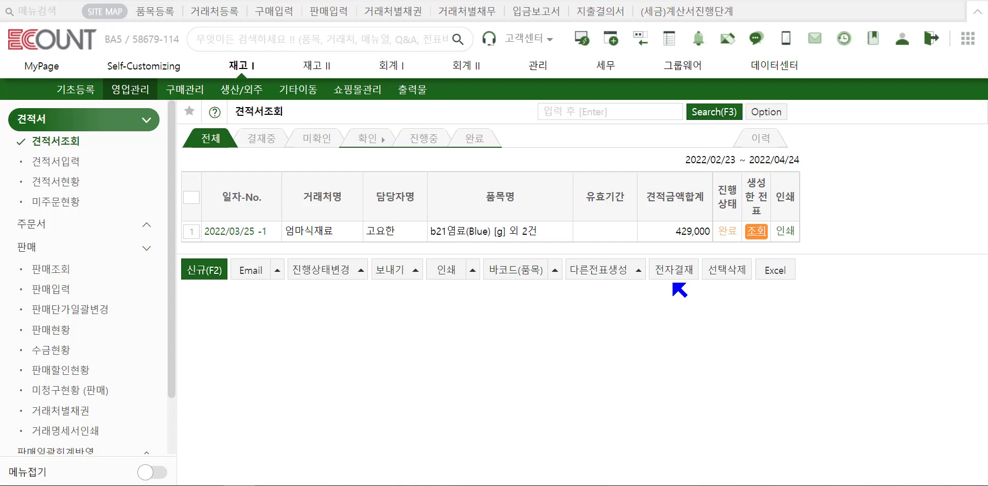
Run the 견적서현황 report for 2022/03/01–2022/03/25 with its default conditions.
{"action": "left_click", "coordinate": [90, 190]}
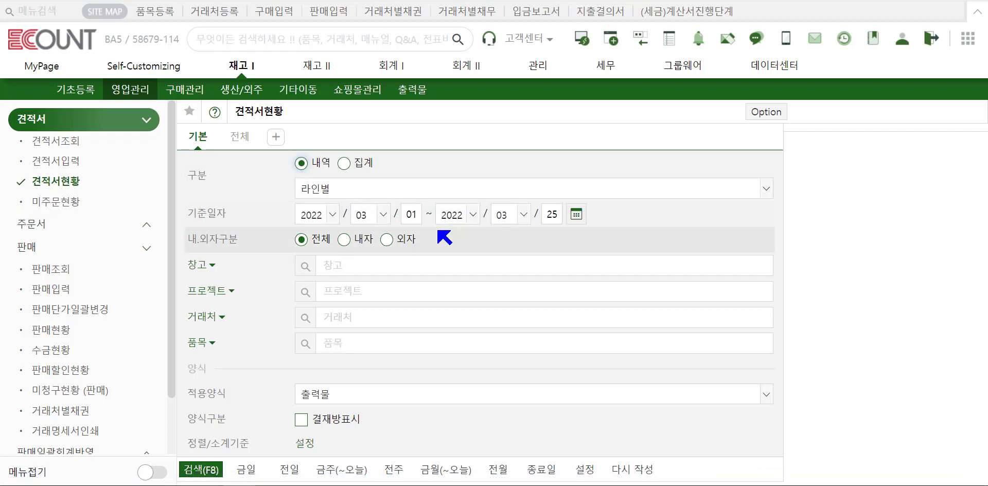
{"action": "left_click", "coordinate": [213, 471]}
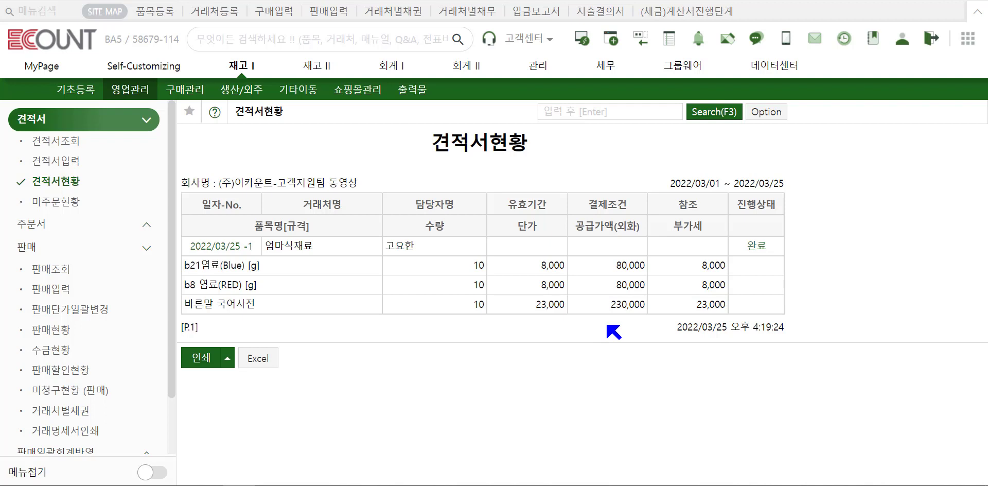
{"action": "left_click", "coordinate": [766, 112]}
{"action": "mouse_move", "coordinate": [754, 154]}
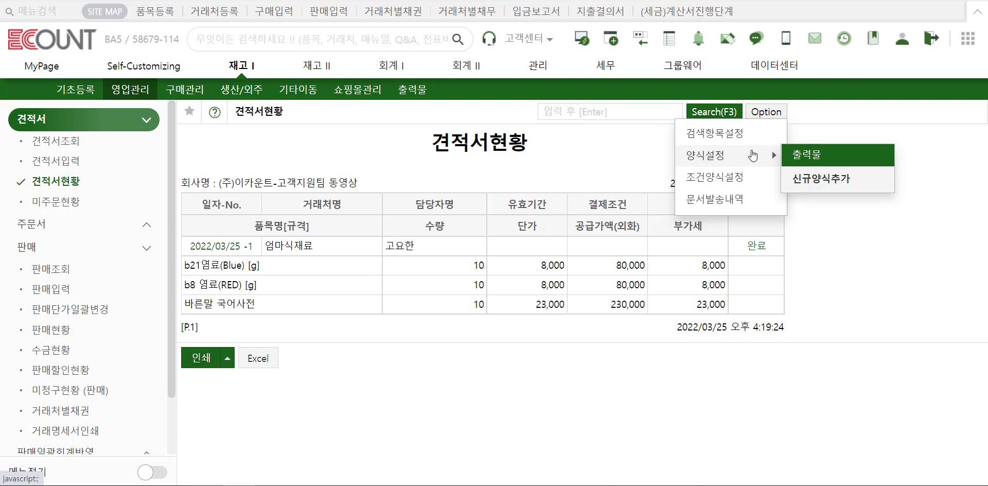
Rerun the report with 결재방표시 ticked to add an approval signature box.
{"action": "left_click", "coordinate": [711, 119]}
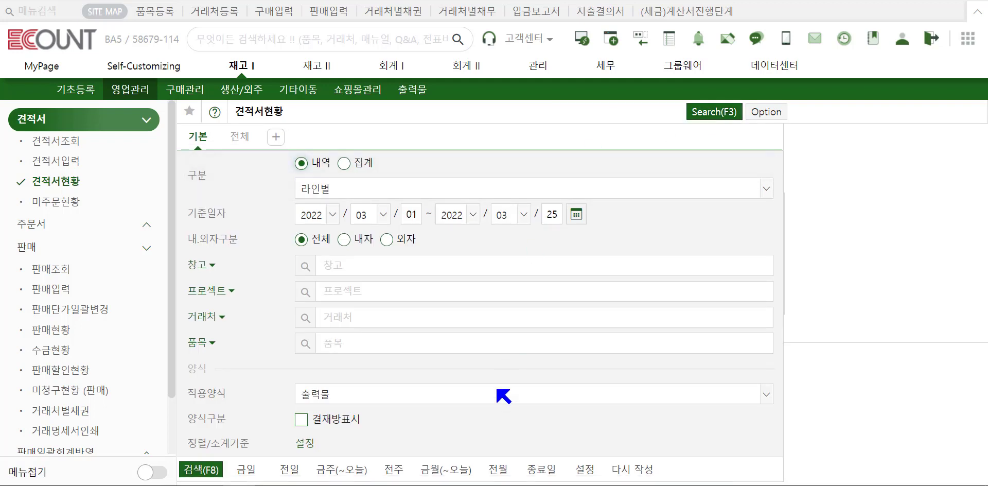
{"action": "left_click", "coordinate": [341, 422]}
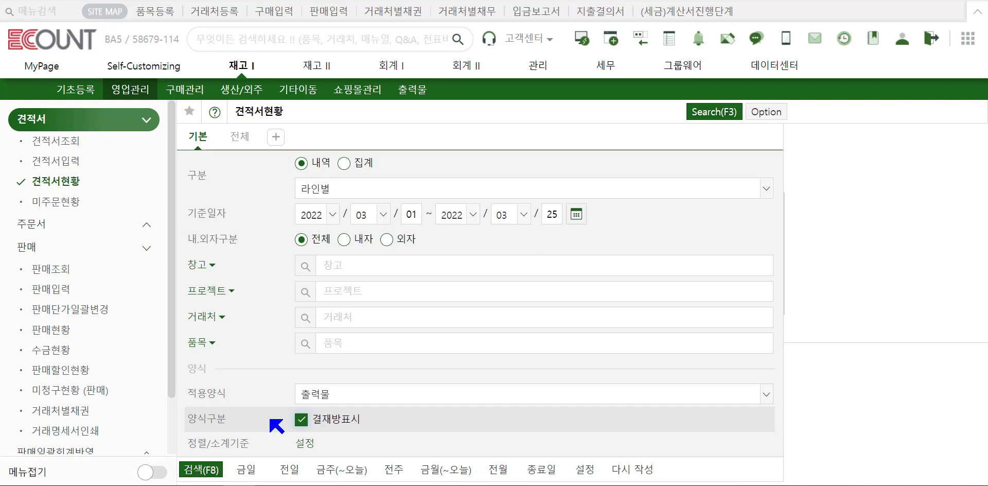
{"action": "left_click", "coordinate": [211, 472]}
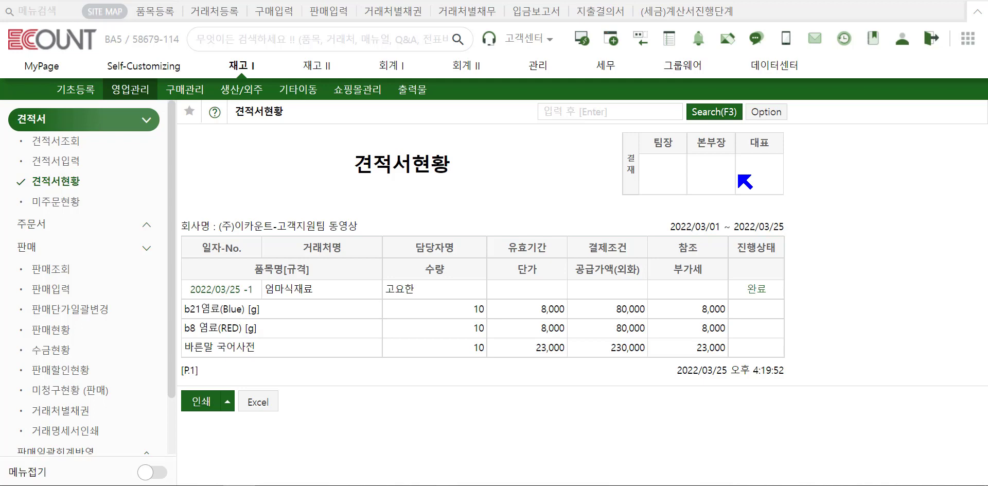
{"action": "left_click", "coordinate": [718, 114]}
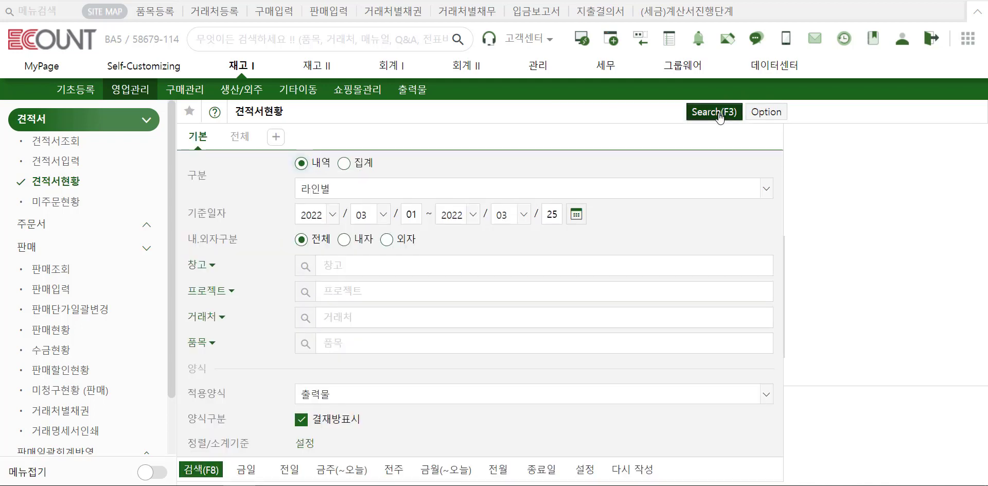
Aggregate the report by 월별 then 품목명[규격], showing 30 units and 429,000 for 2022/03.
{"action": "left_click", "coordinate": [366, 164]}
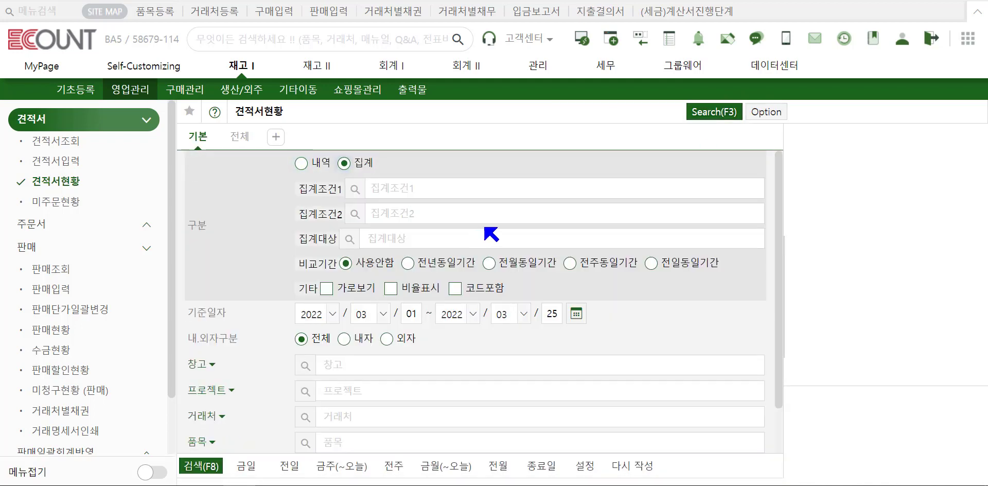
{"action": "left_click", "coordinate": [418, 240]}
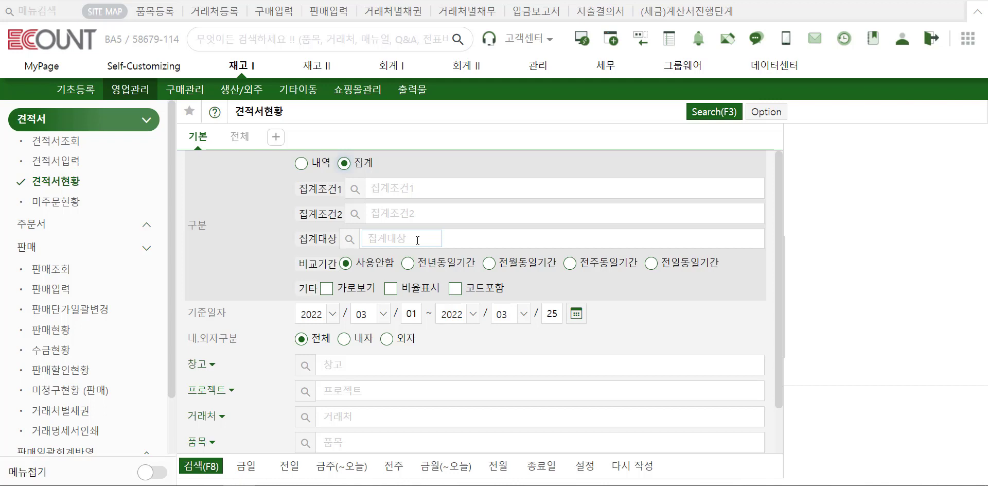
{"action": "left_click", "coordinate": [412, 188]}
{"action": "left_click", "coordinate": [355, 189]}
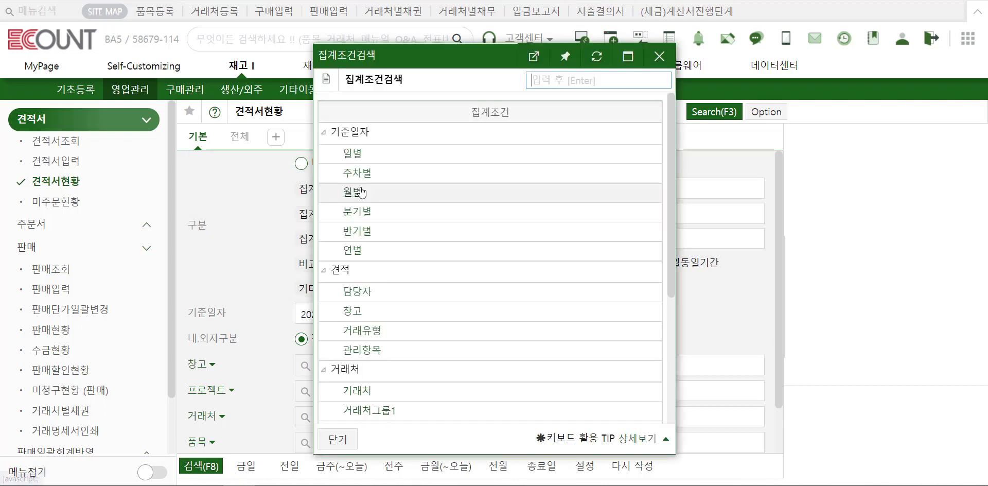
{"action": "left_click", "coordinate": [355, 192]}
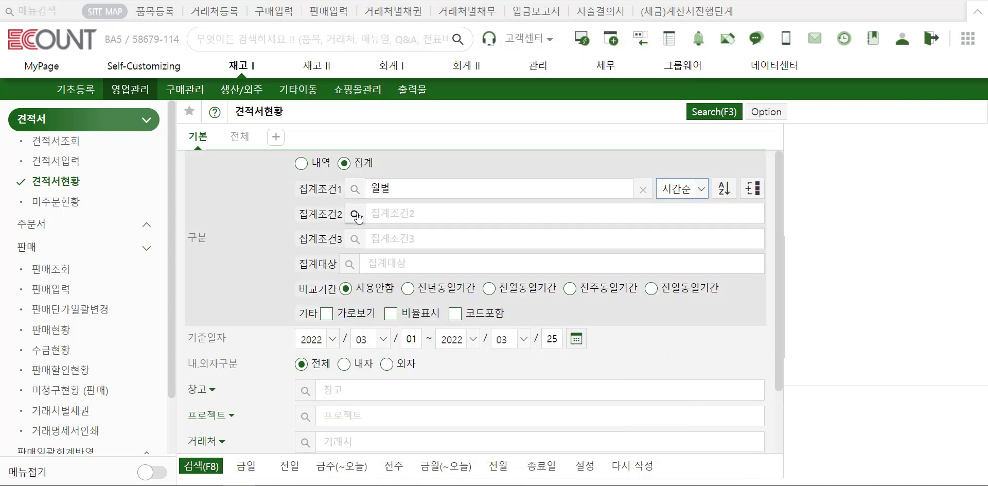
{"action": "left_click", "coordinate": [355, 214]}
{"action": "scroll", "coordinate": [379, 282], "scroll_direction": "down", "scroll_amount": 2}
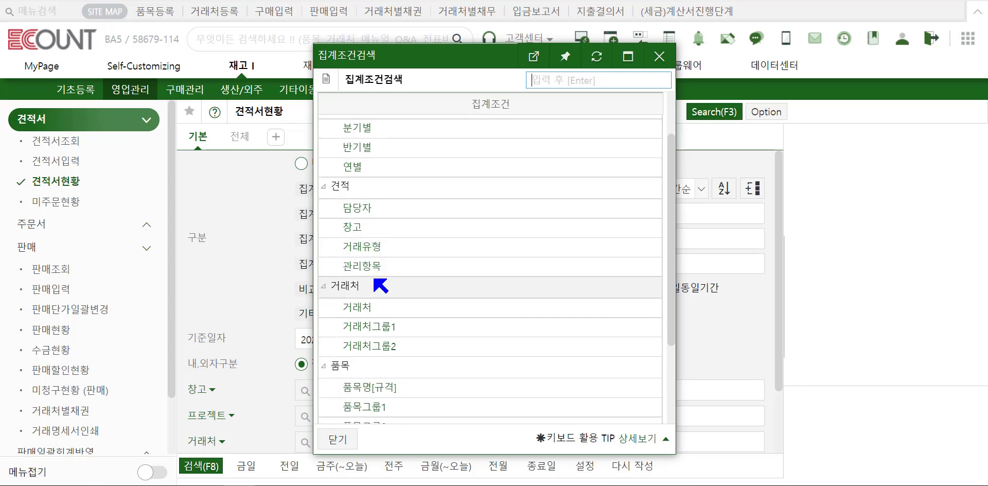
{"action": "left_click", "coordinate": [381, 388]}
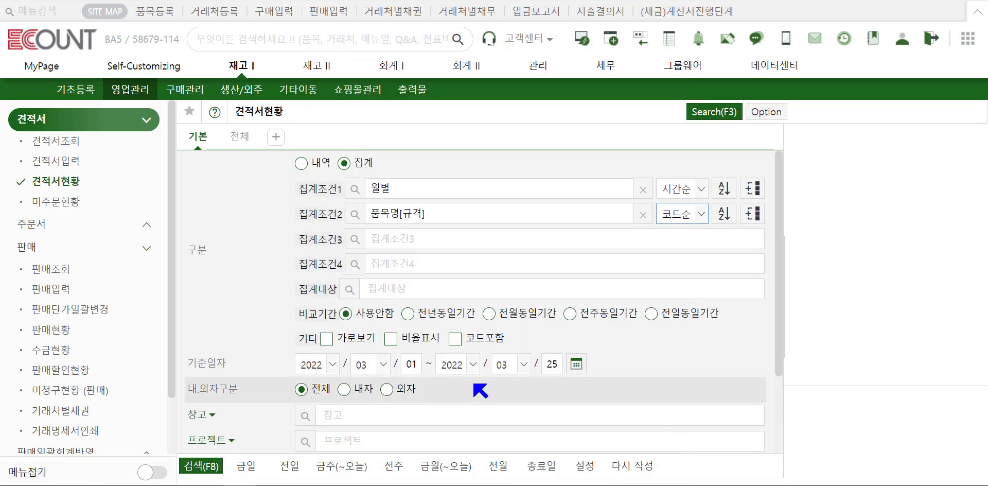
{"action": "left_click", "coordinate": [221, 467]}
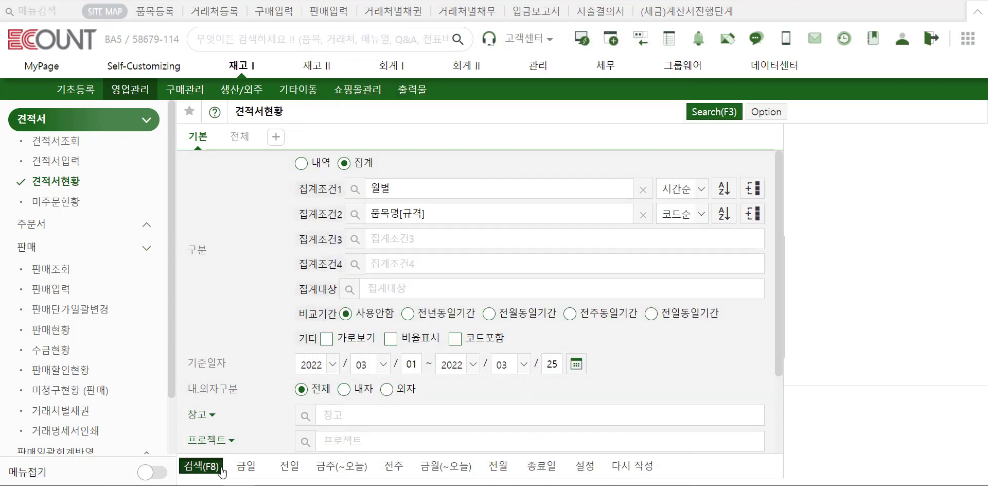